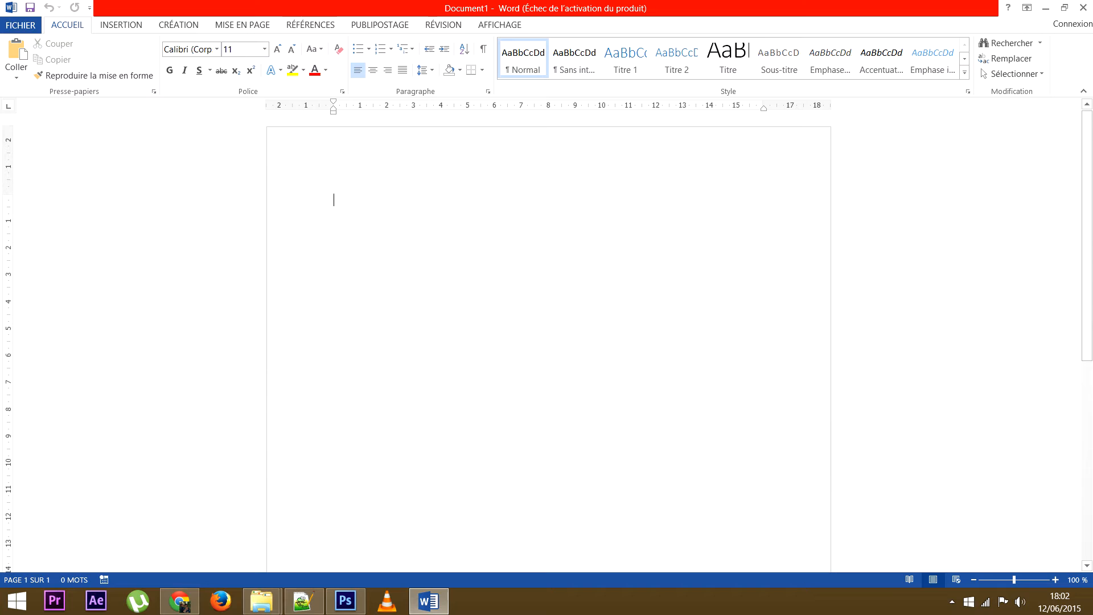
Check the font colour palette, then open the Insert Picture dialog from Insertion.
click(325, 70)
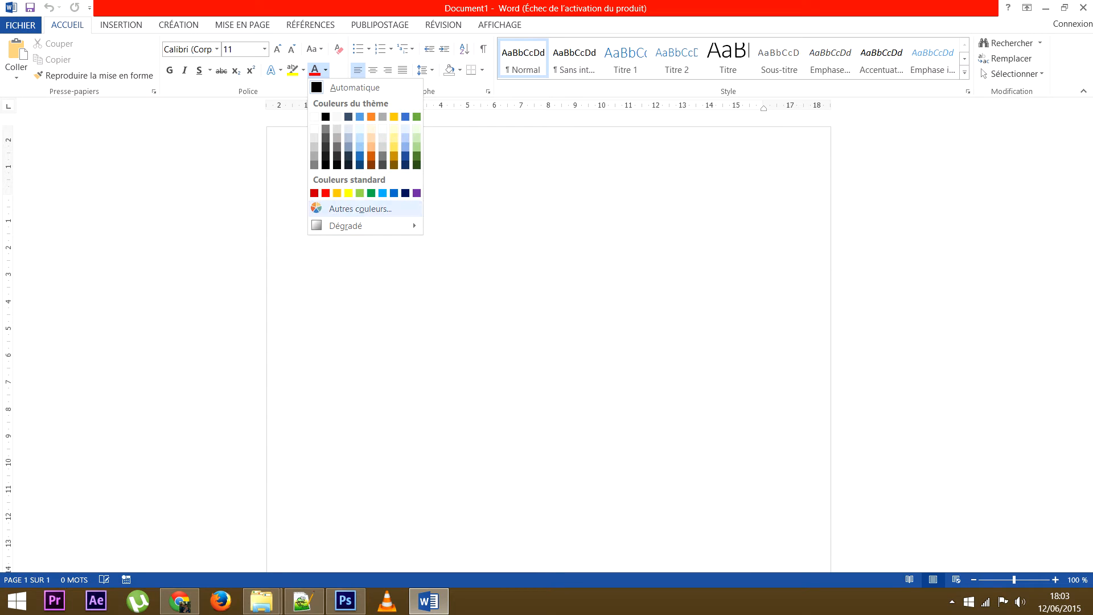
click(325, 70)
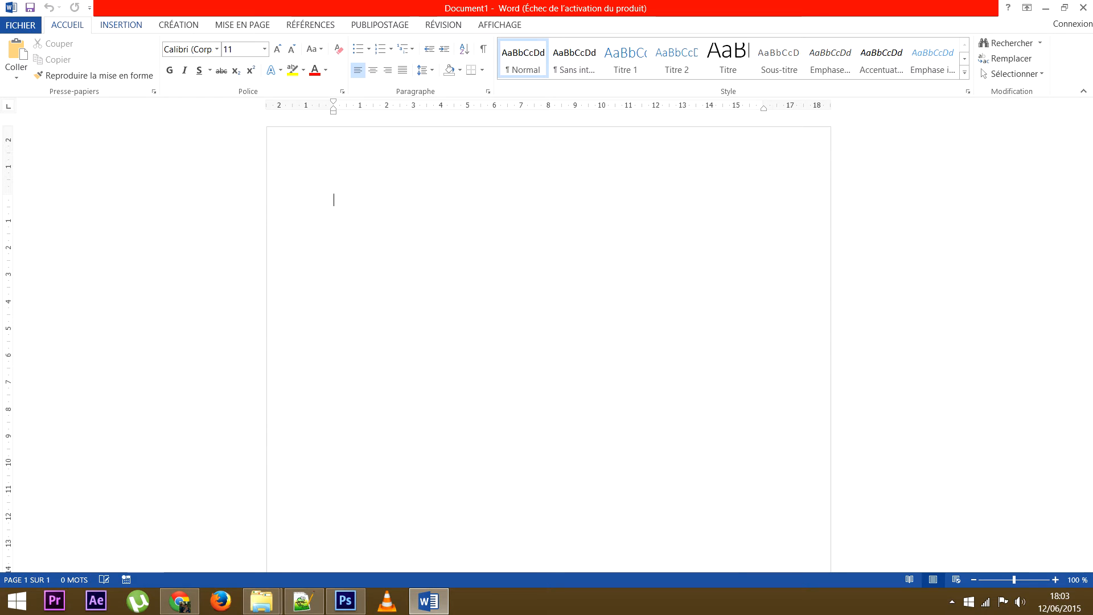
click(120, 25)
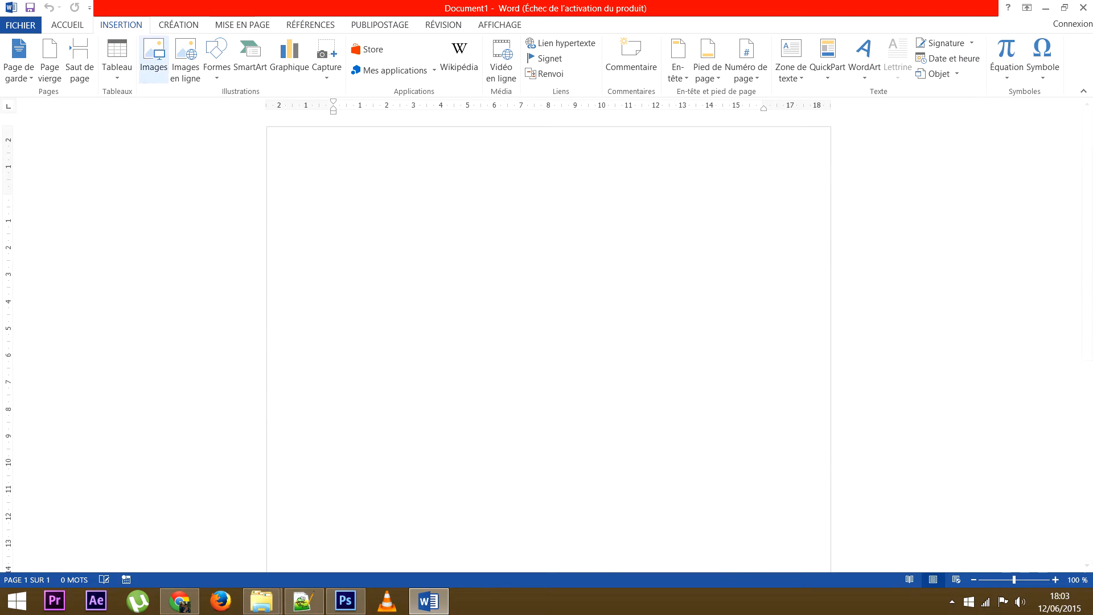
click(153, 57)
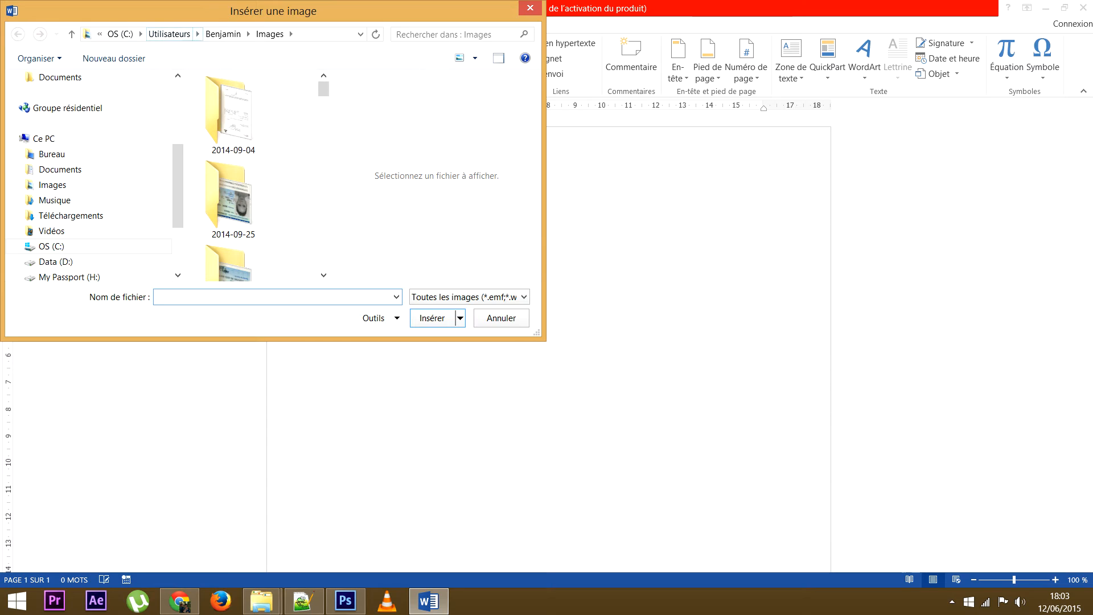
Browse to Films et Séries Volume 1 (L:) > formation vidéo > fichier travail and insert identité.jpg.
click(121, 34)
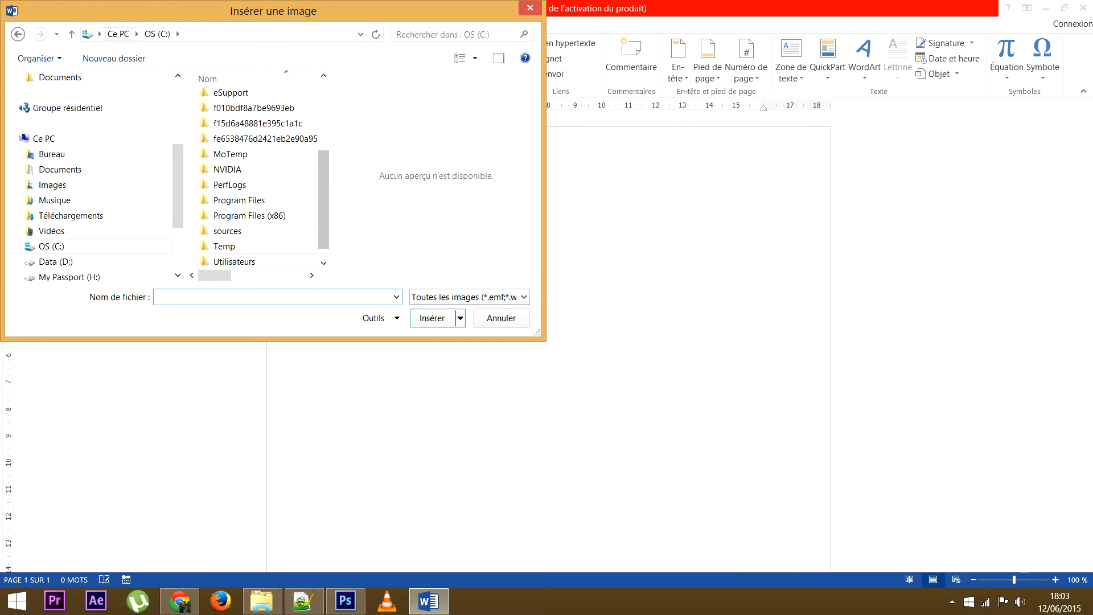
click(119, 35)
scroll(256, 191, down, 5)
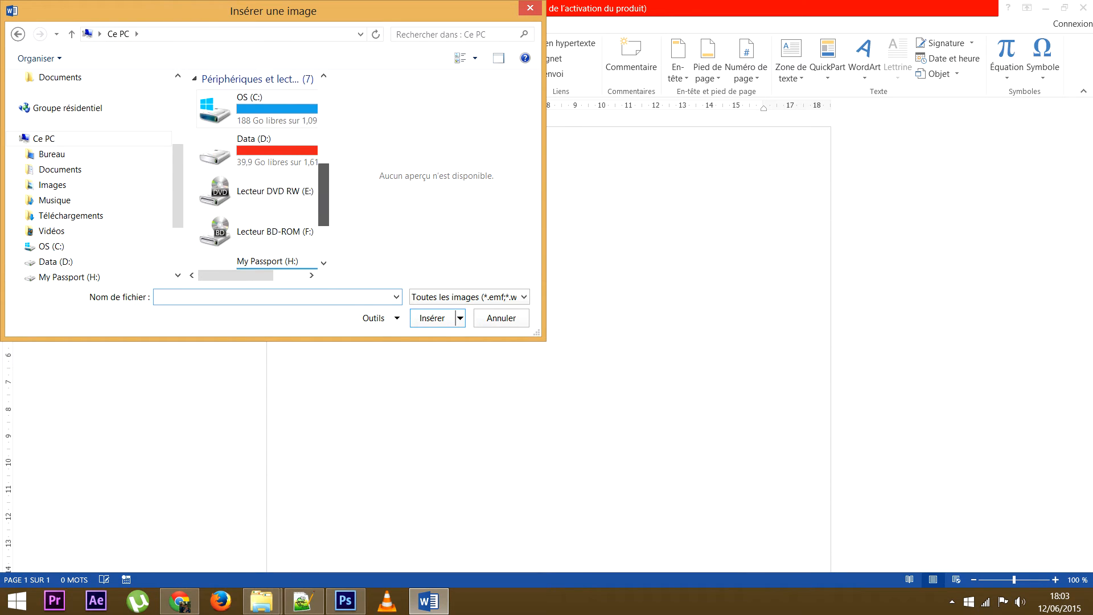
drag(324, 197, 324, 232)
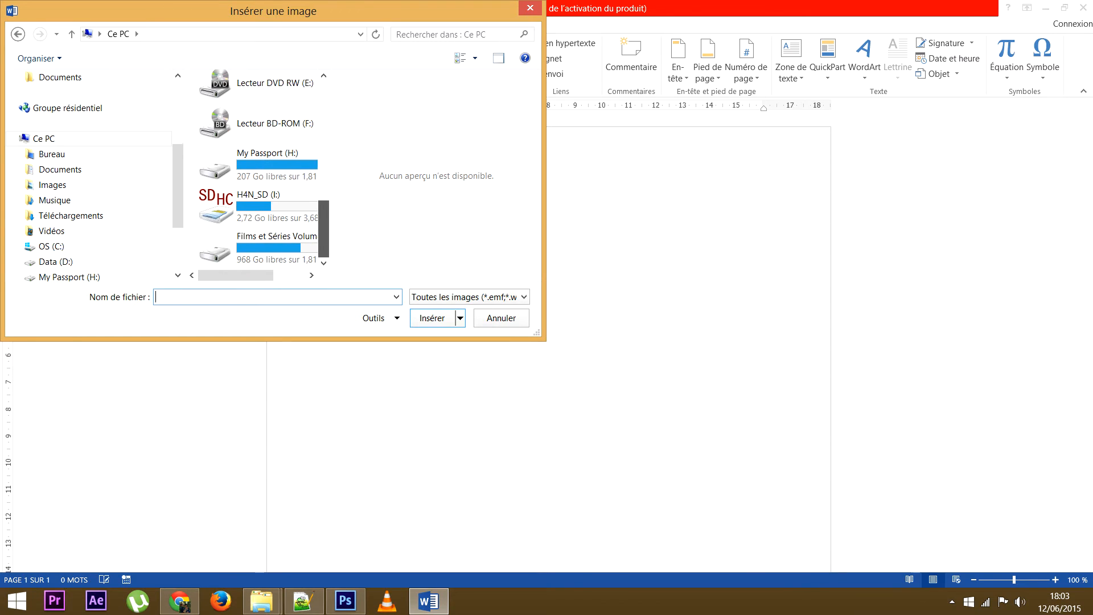
double_click(267, 248)
double_click(240, 147)
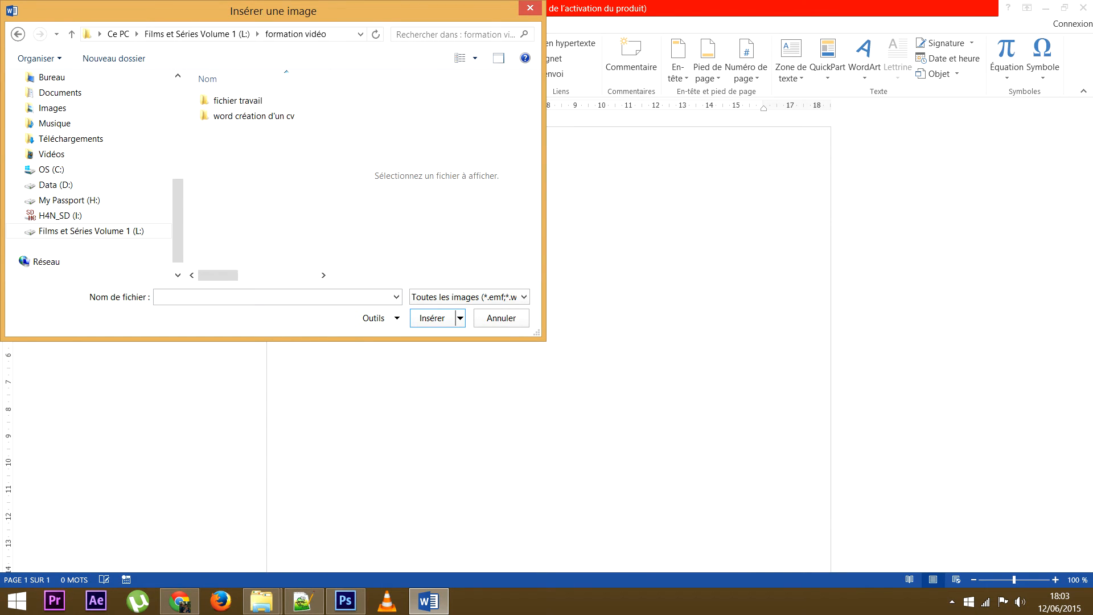
double_click(239, 101)
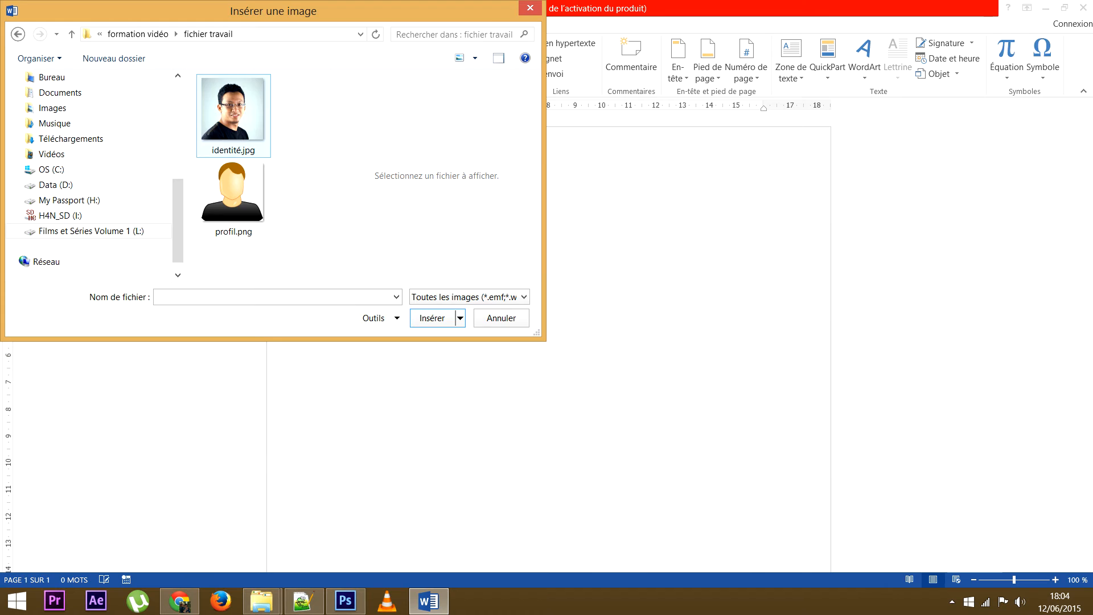
double_click(234, 108)
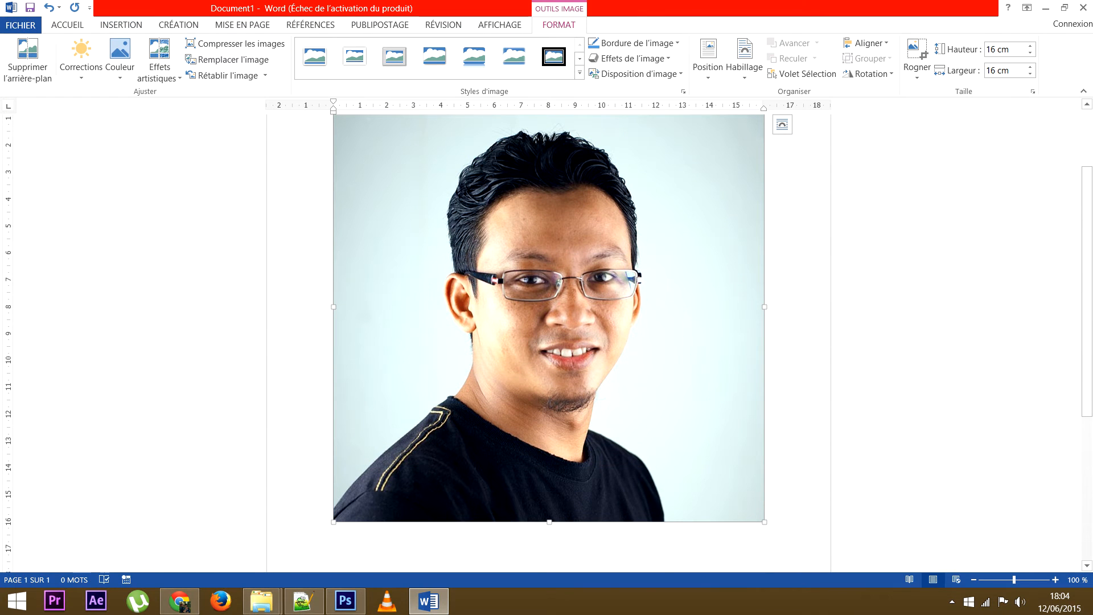
Resize the photo proportionally to a 4,45 × 4,45 cm square, undoing an accidental horizontal squeeze.
drag(333, 522, 445, 411)
drag(653, 410, 580, 338)
scroll(549, 278, up, 3)
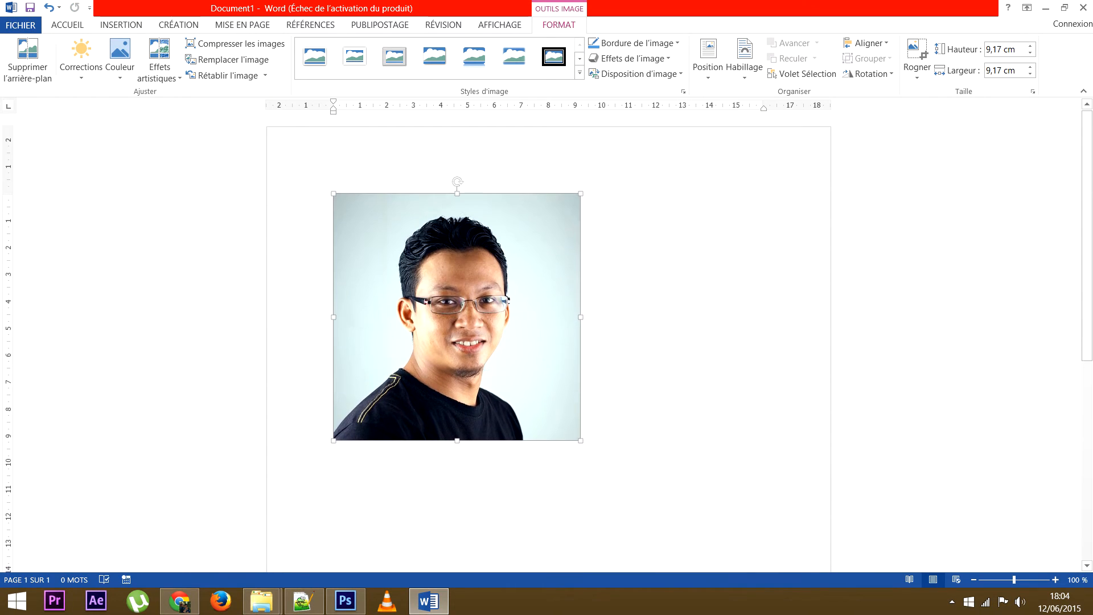
drag(581, 317, 391, 317)
key(ctrl+z)
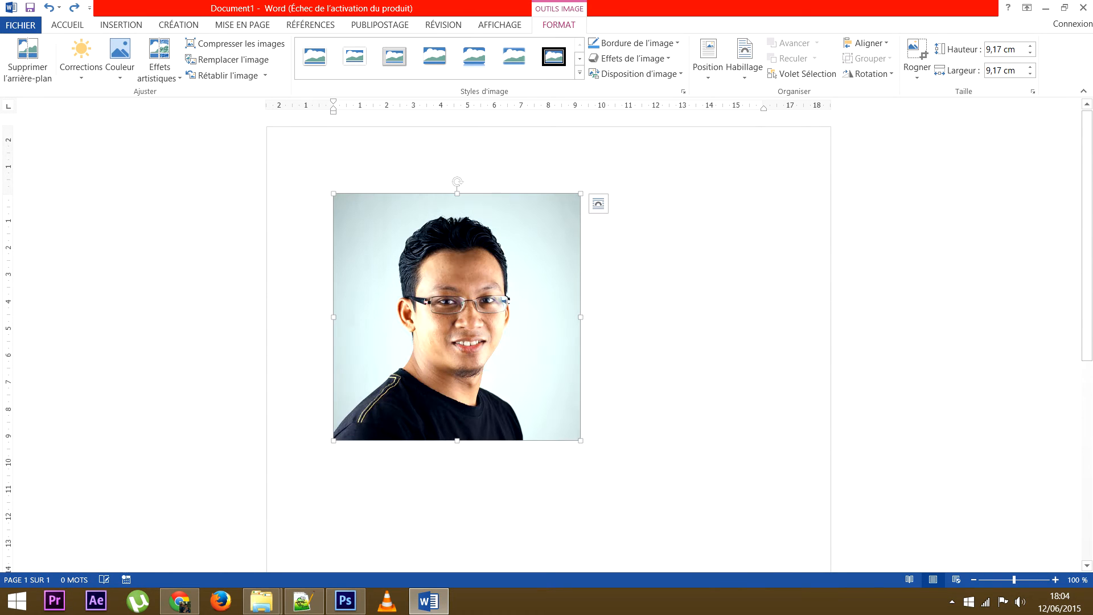
drag(581, 440, 454, 313)
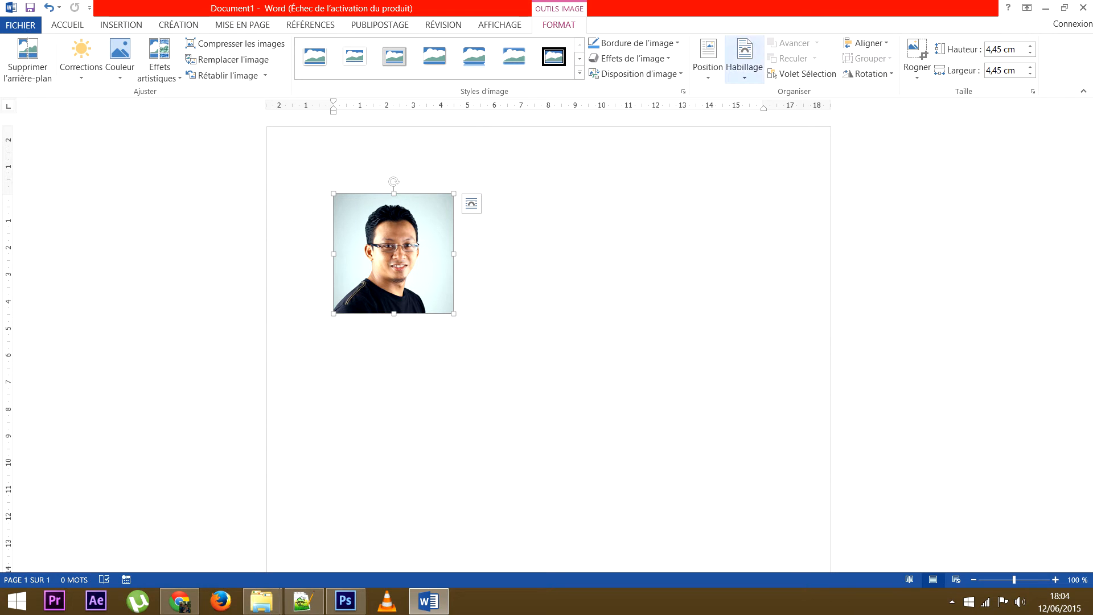
Set the photo's wrapping to Devant le texte and centre it horizontally near the top.
click(744, 60)
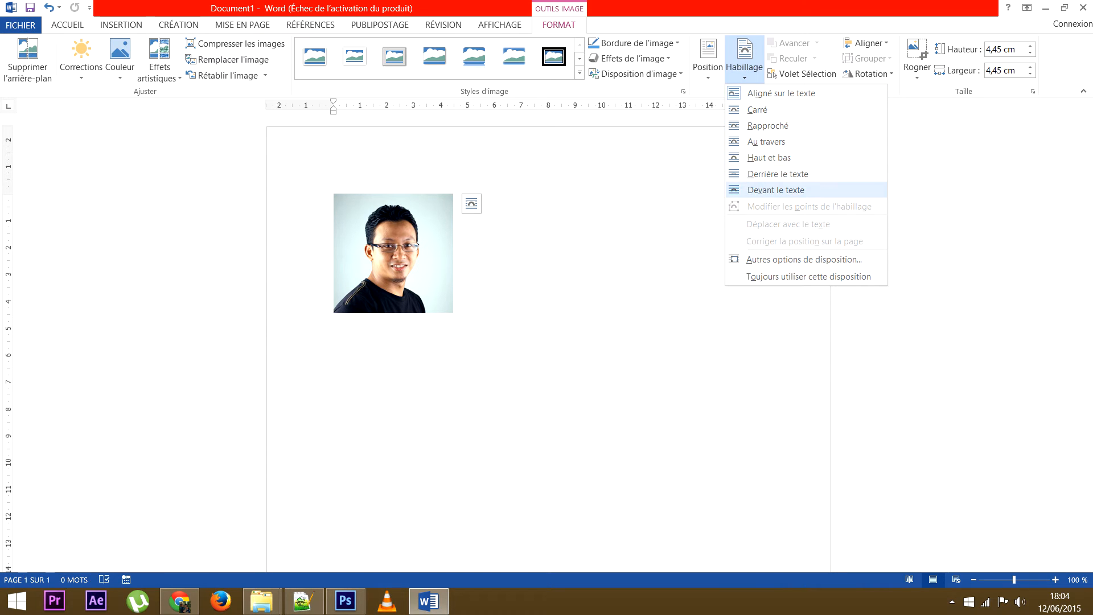
click(776, 189)
drag(393, 253, 549, 222)
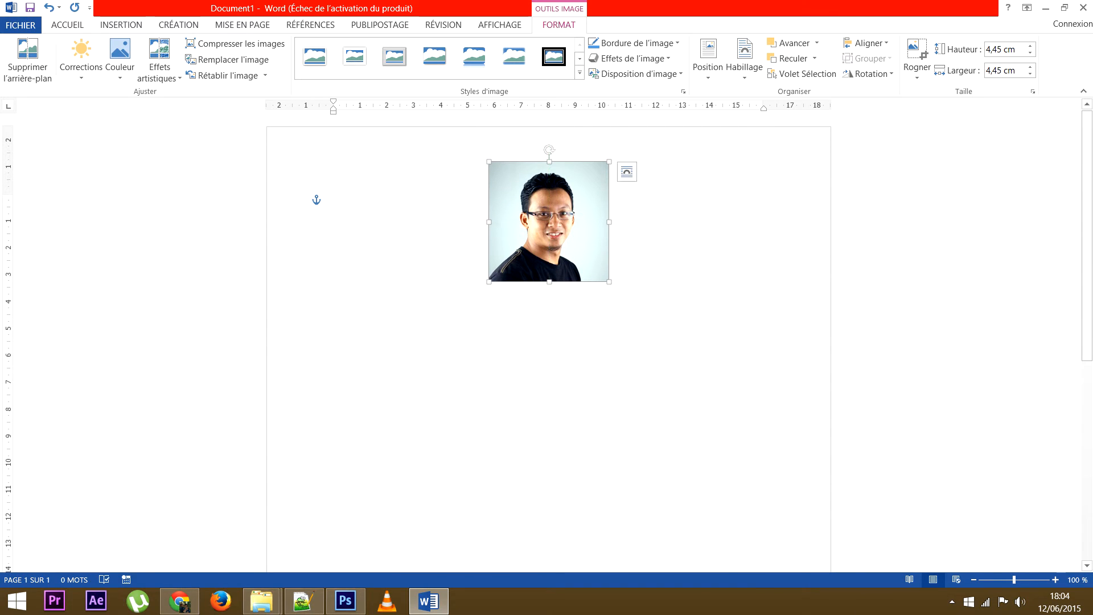
click(637, 43)
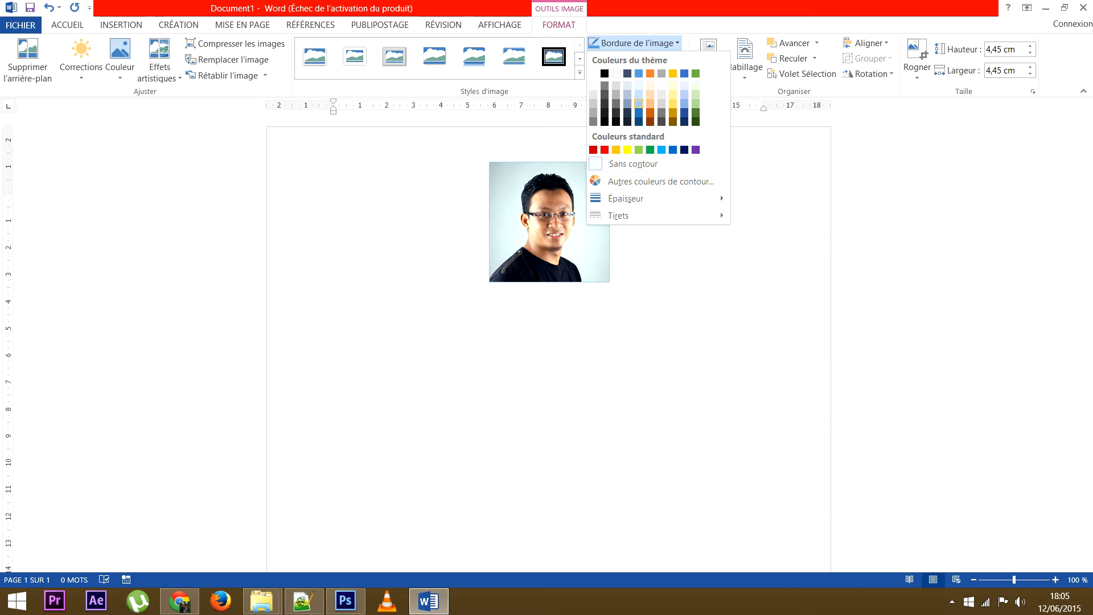
Give the photo a light-coloured border with 1½ pt thickness.
click(638, 103)
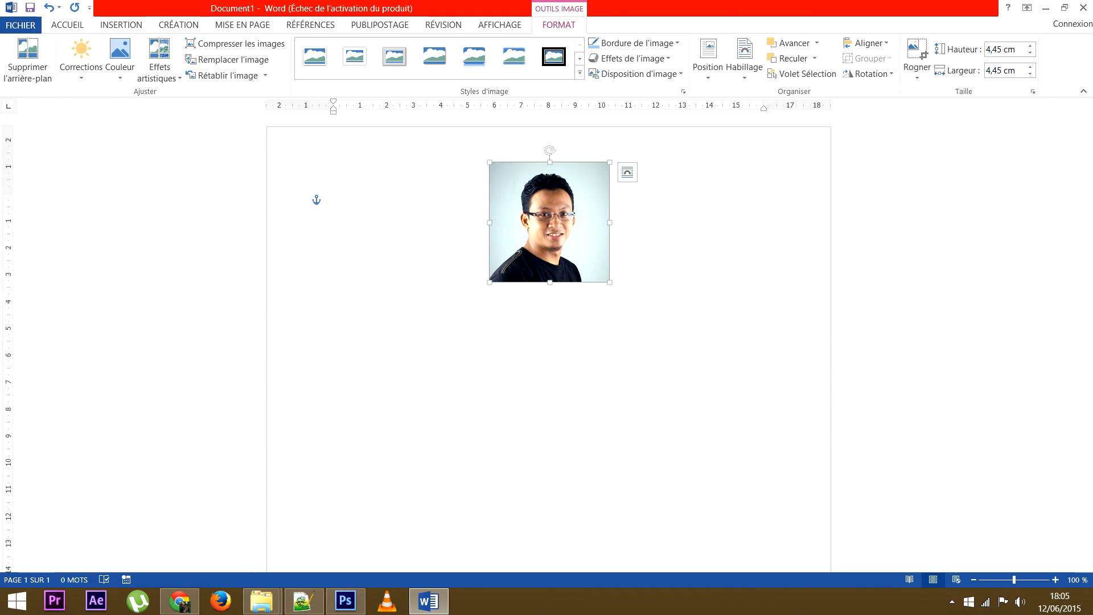
click(633, 42)
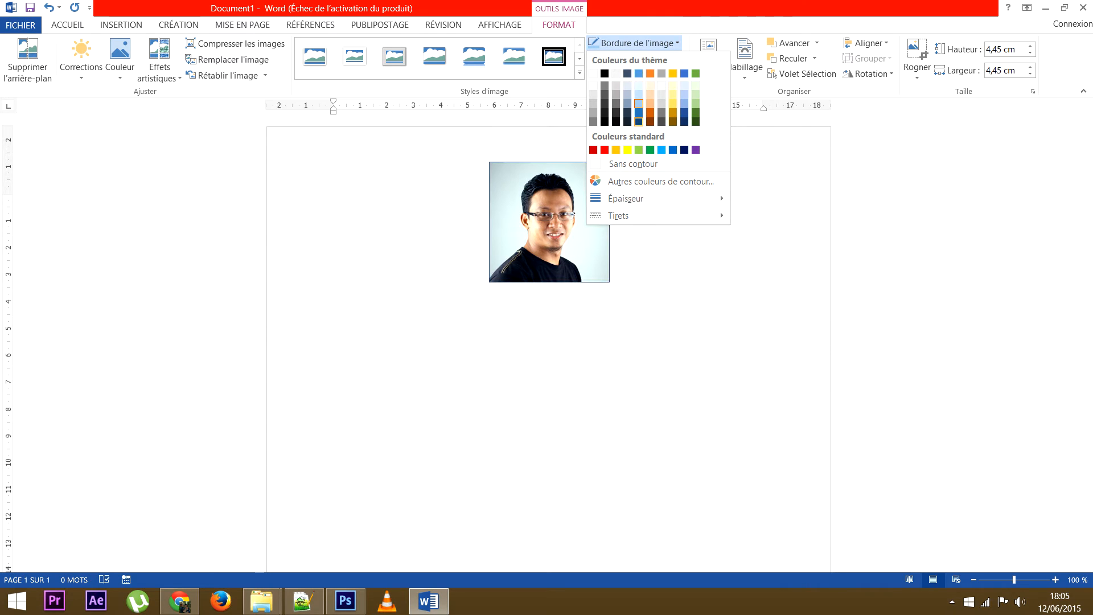
mouse_move(626, 199)
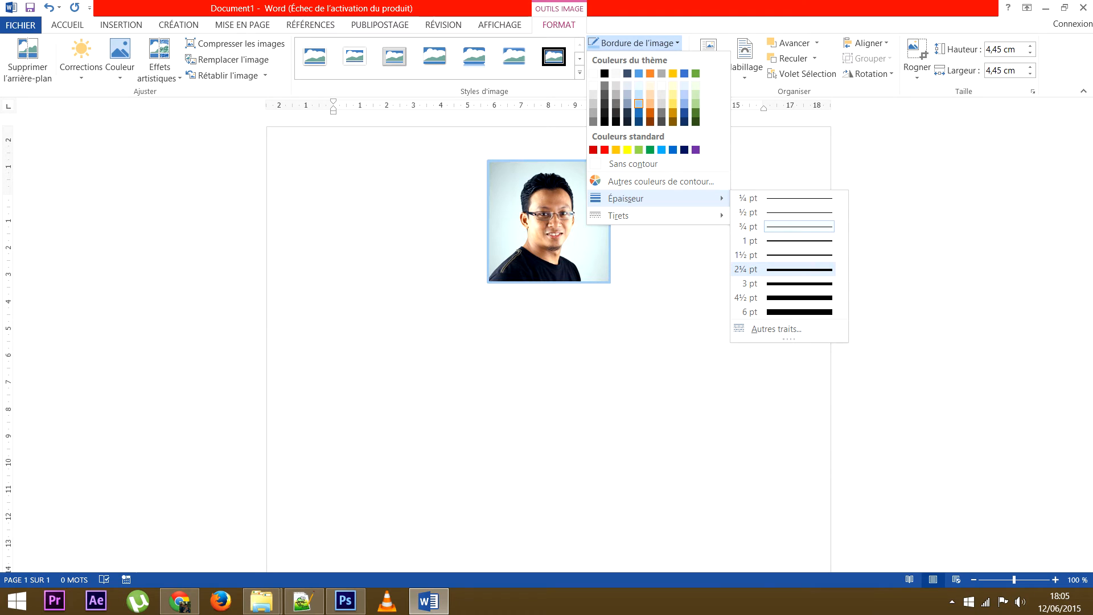
click(786, 255)
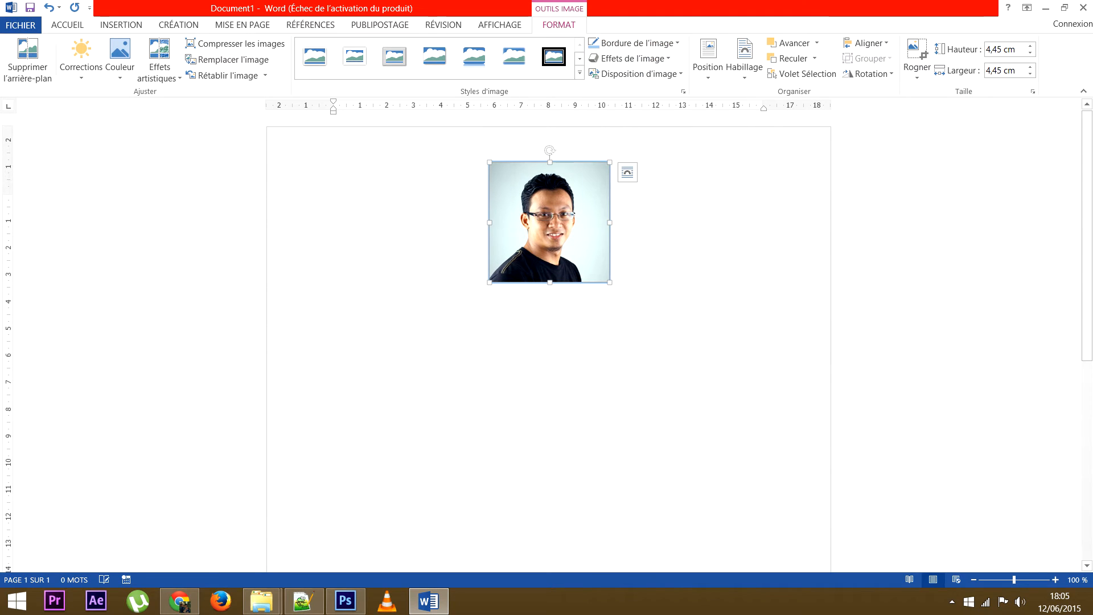
Add the first Externe outer shadow to the photo and nudge it slightly higher.
click(631, 58)
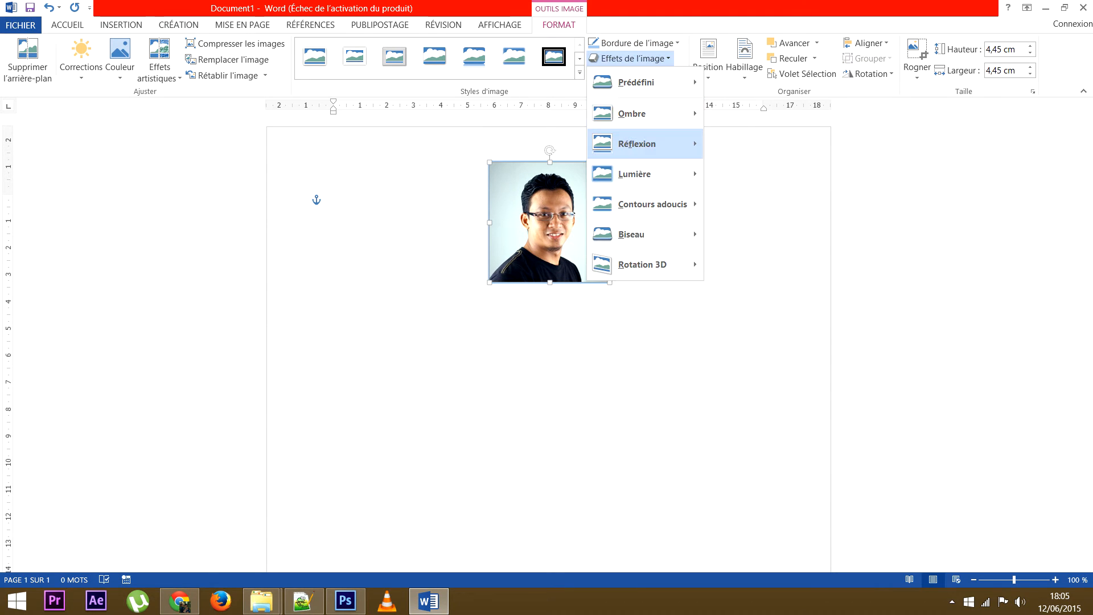
mouse_move(643, 114)
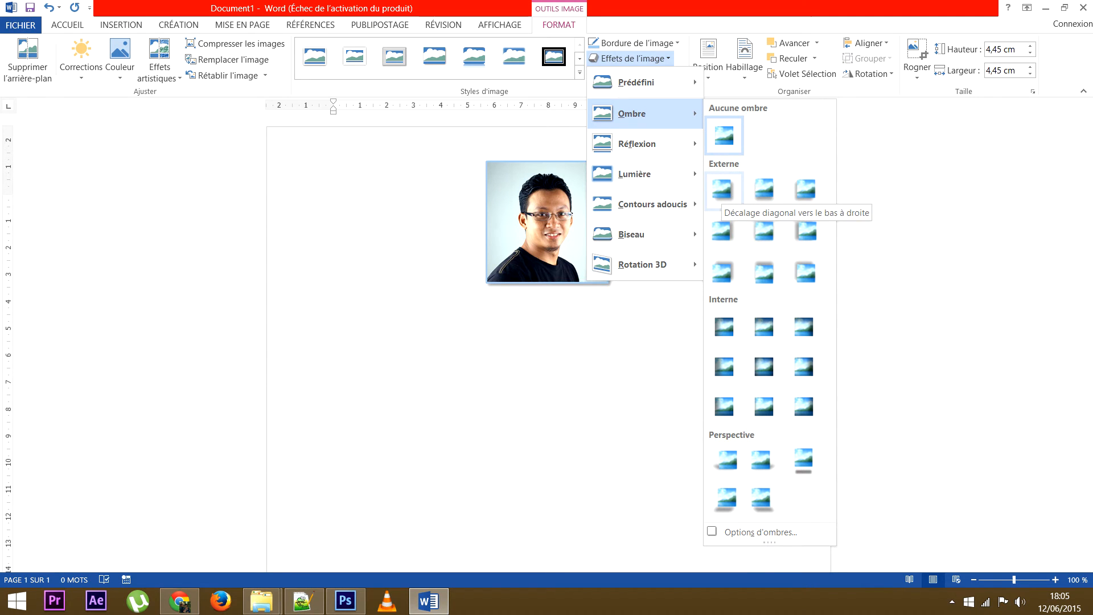
click(722, 189)
click(313, 198)
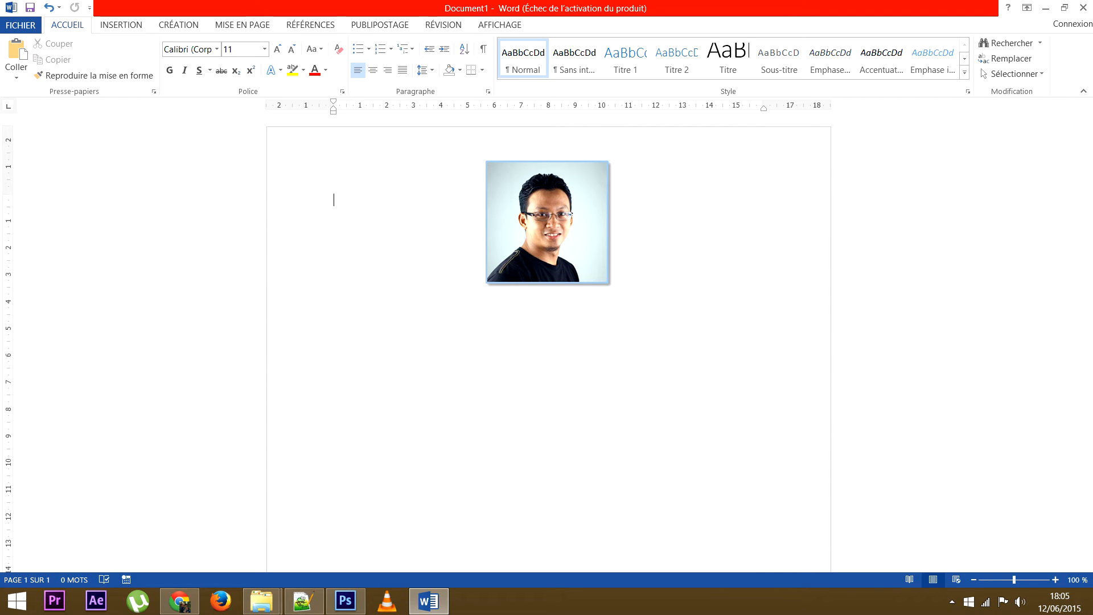
drag(547, 222, 547, 216)
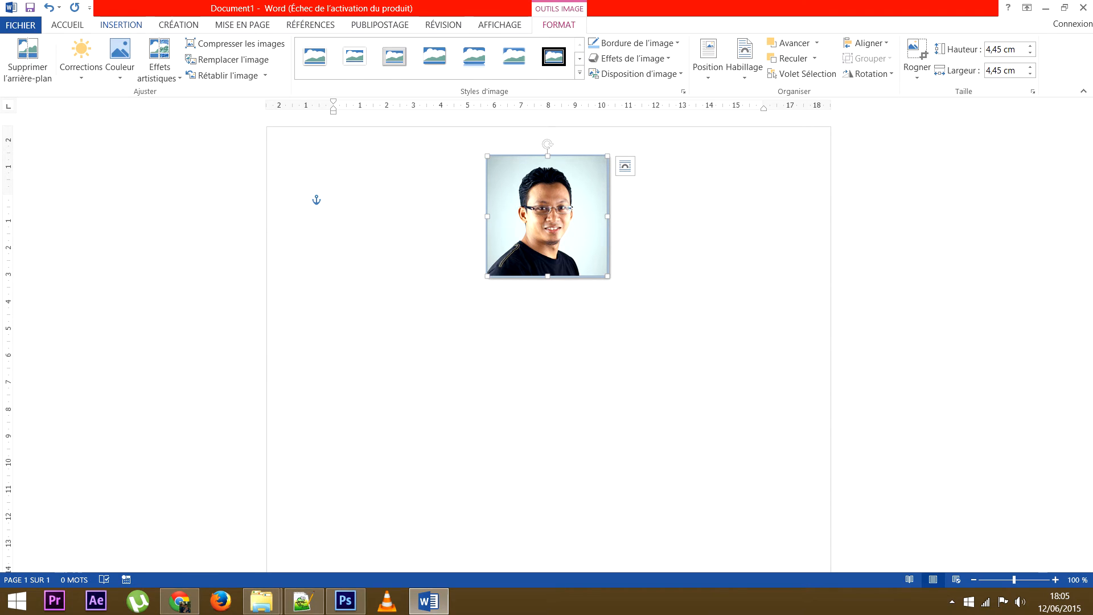
Draw a large 19,16 × 27,47 cm rectangle covering most of the page.
click(121, 25)
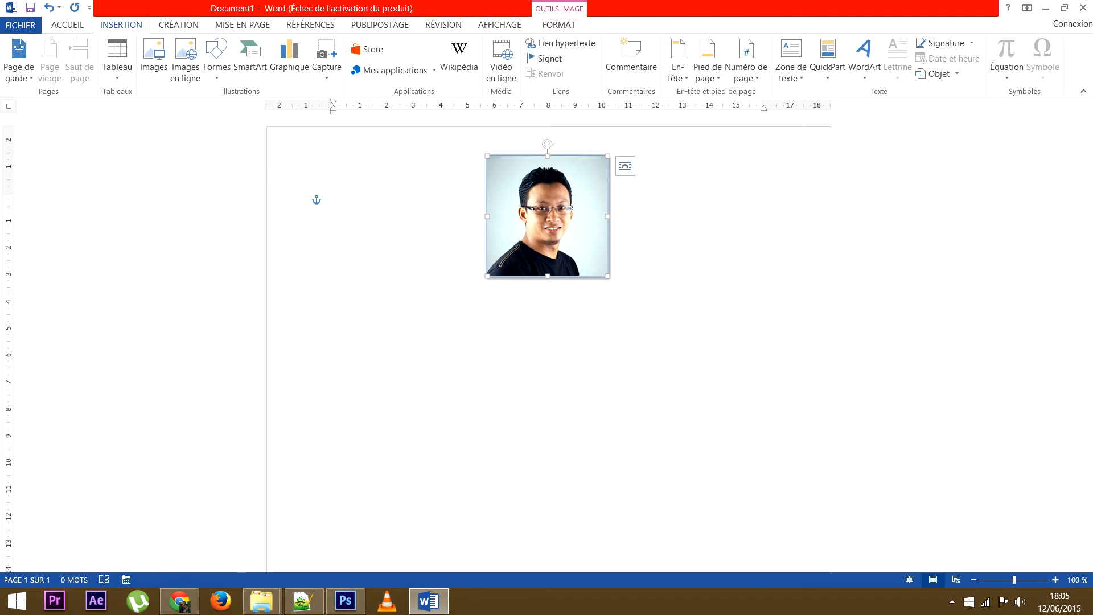
click(217, 59)
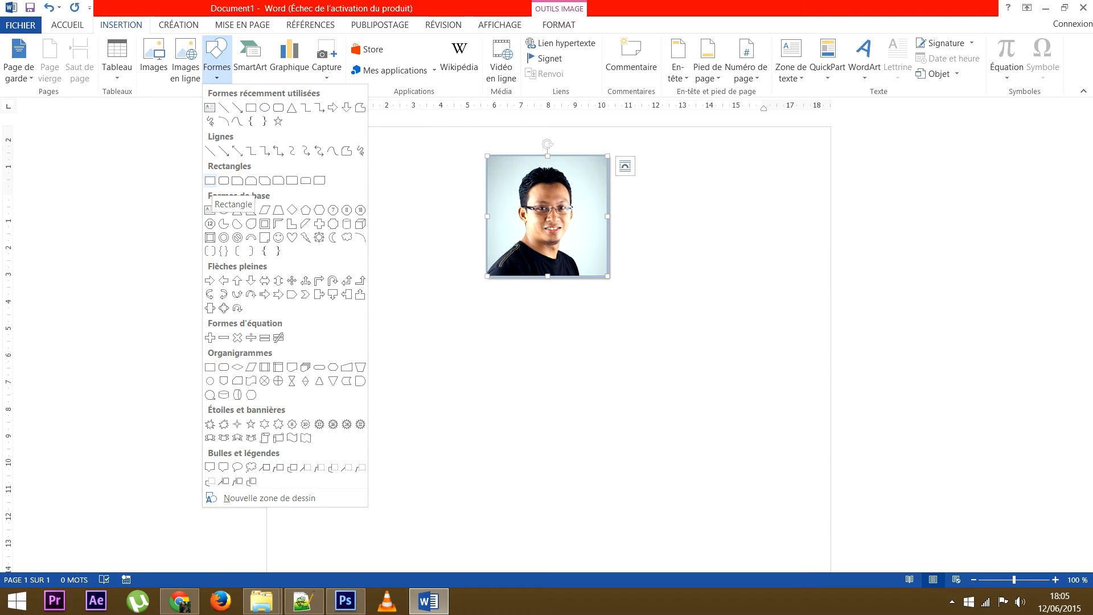
click(210, 180)
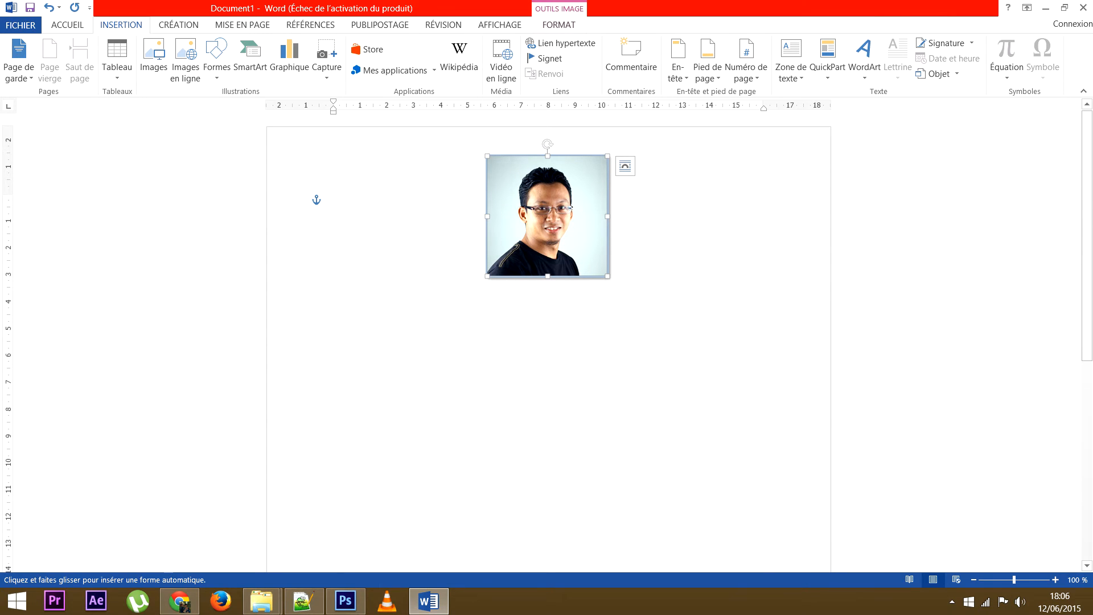
mouse_move(291, 167)
mouse_down()
mouse_move(427, 290)
mouse_move(749, 378)
mouse_move(797, 427)
mouse_move(807, 571)
mouse_move(809, 531)
mouse_move(806, 543)
mouse_up()
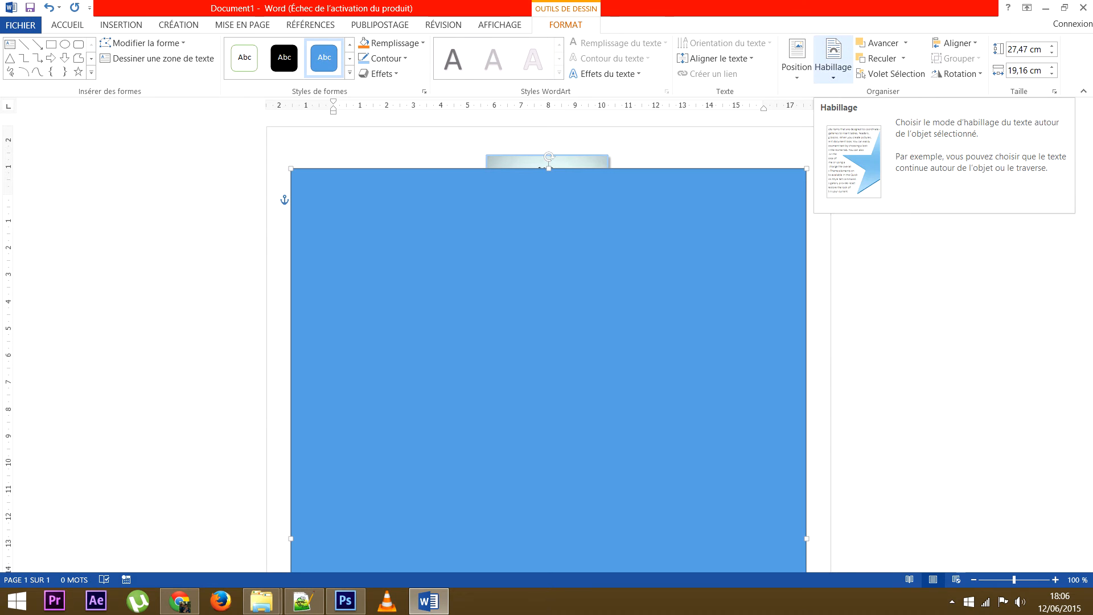
Set the rectangle's wrapping to Derrière le texte so the photo stays on top.
click(832, 62)
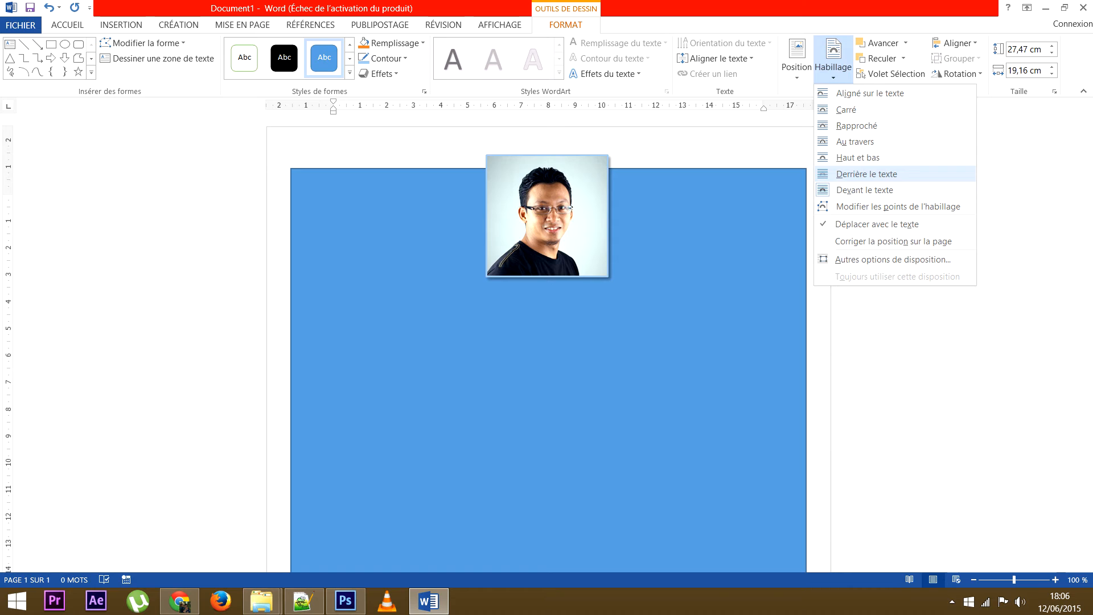
click(866, 173)
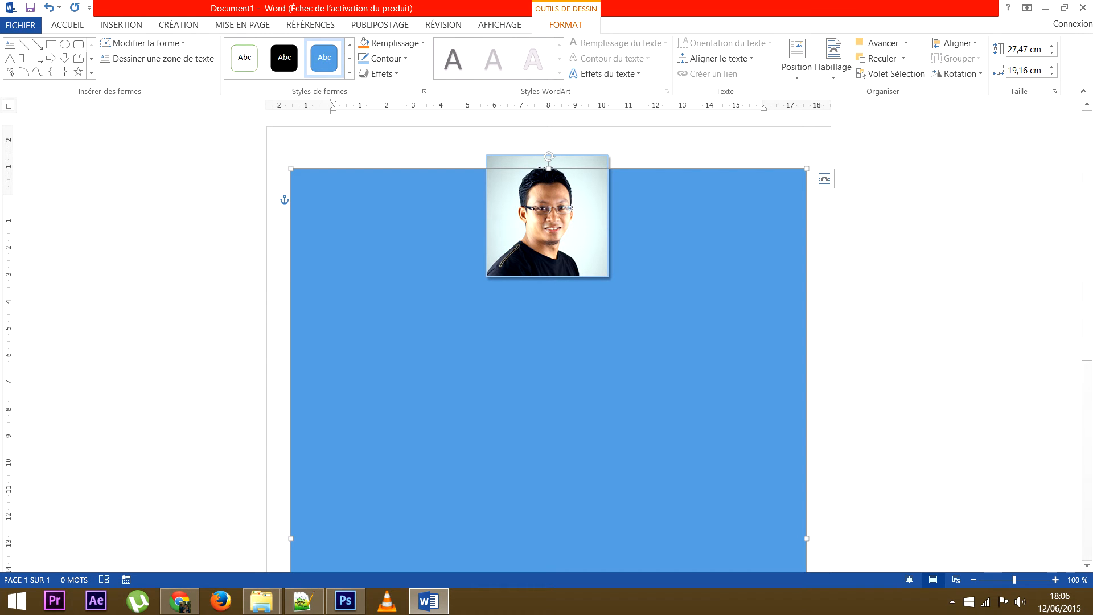
click(333, 200)
click(549, 365)
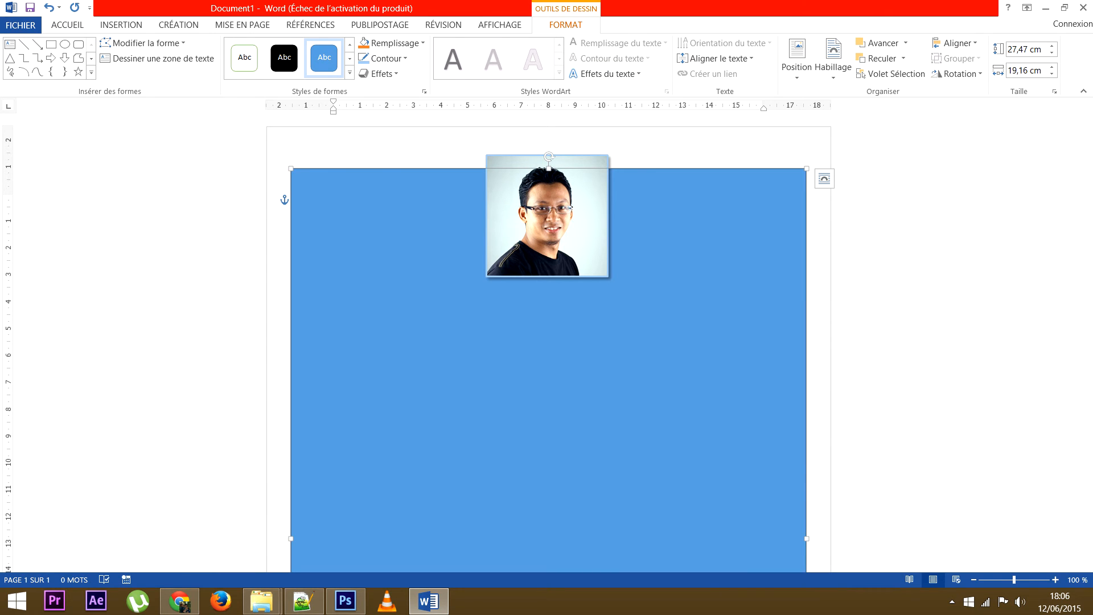
click(394, 42)
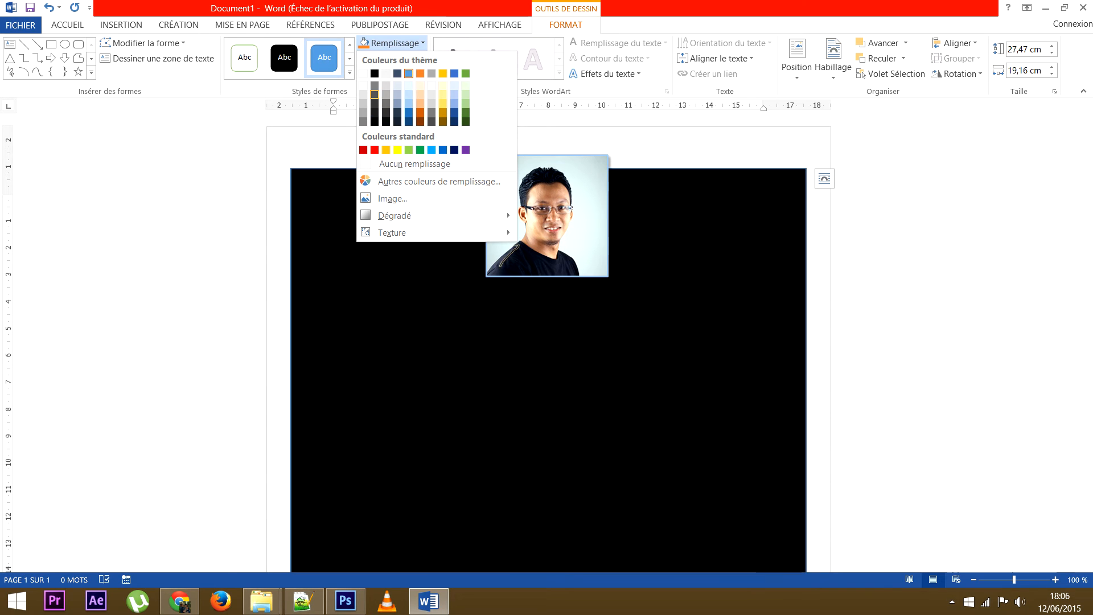
Fill the large rectangle with white, keeping its Bleu, Accentuation1, plus clair 40 % outline.
click(362, 72)
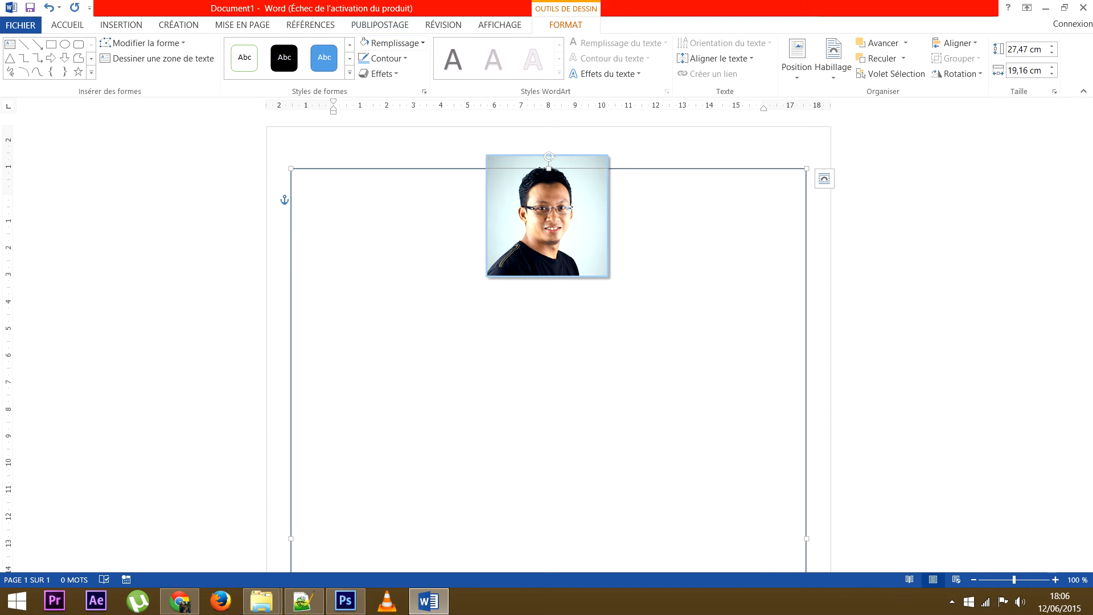
click(387, 58)
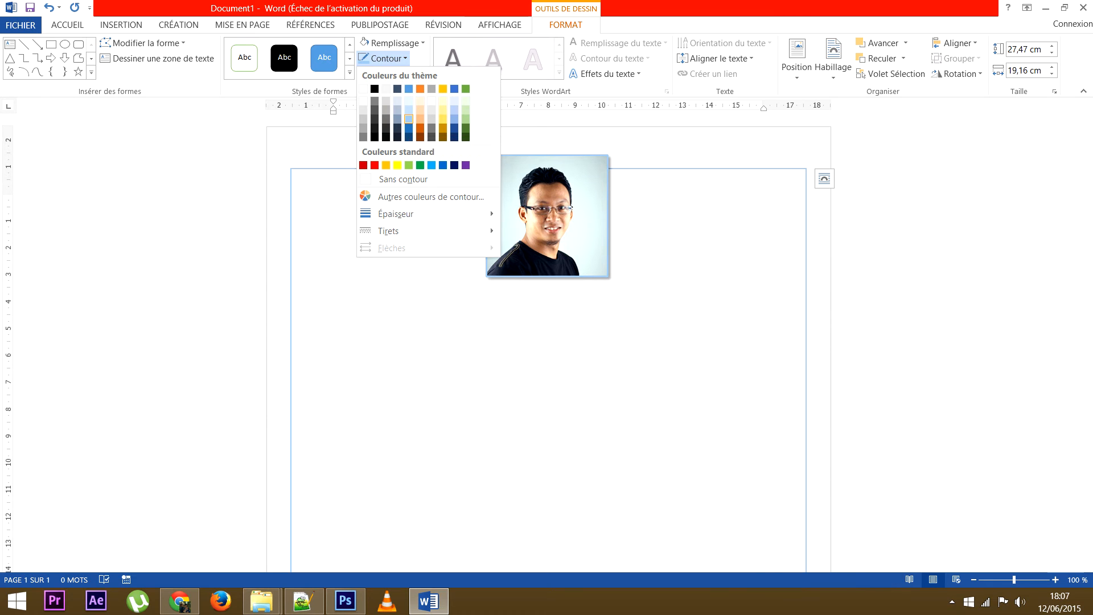
click(408, 119)
click(333, 200)
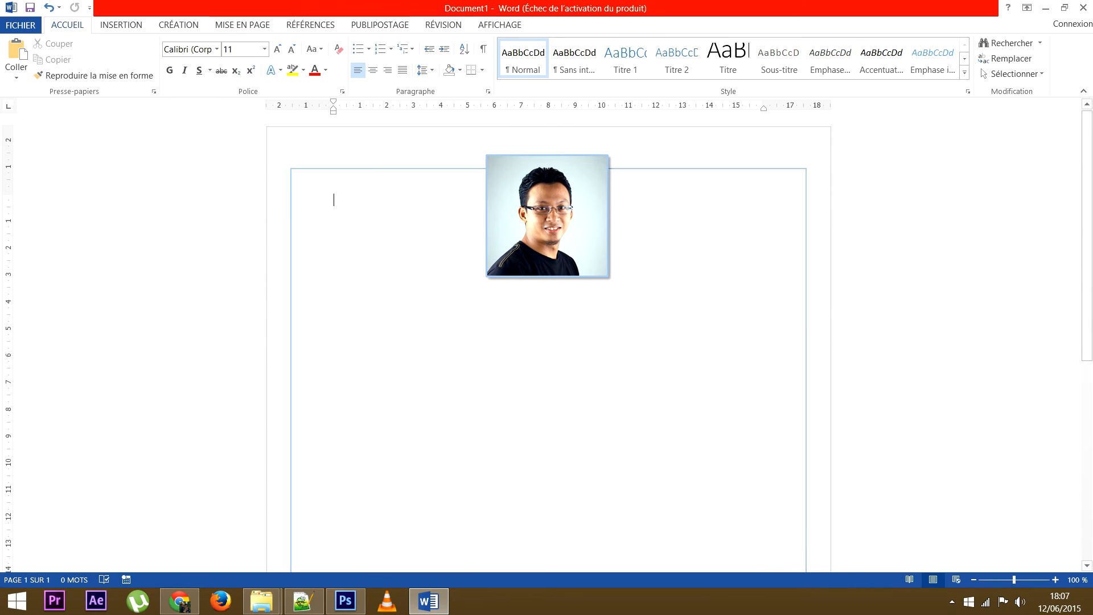
Move the portrait up to straddle the rectangle's top edge, horizontally centred.
click(547, 216)
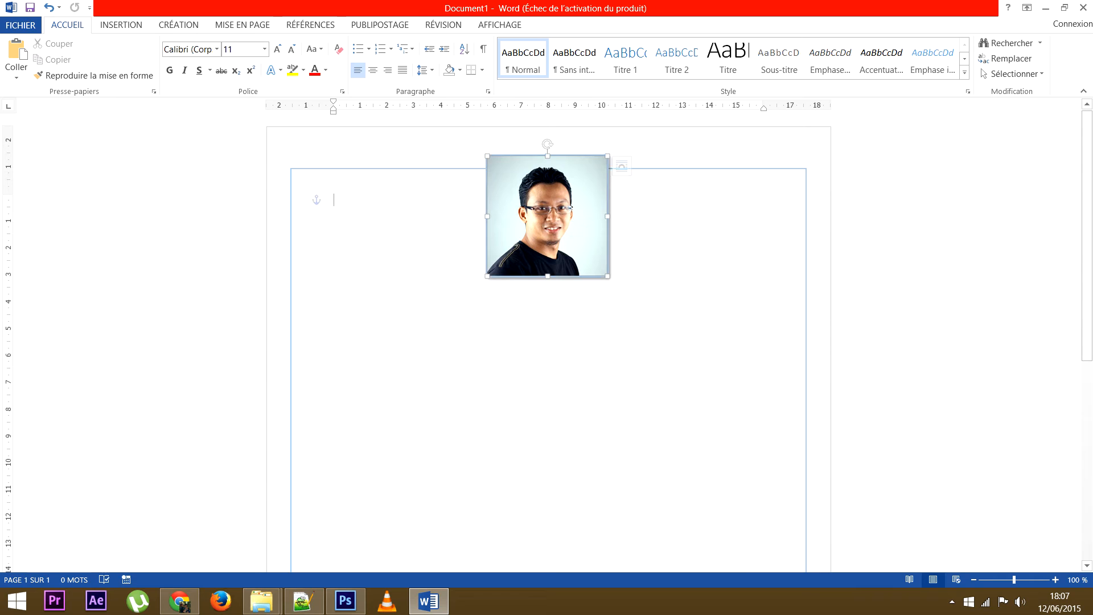
drag(547, 216, 547, 205)
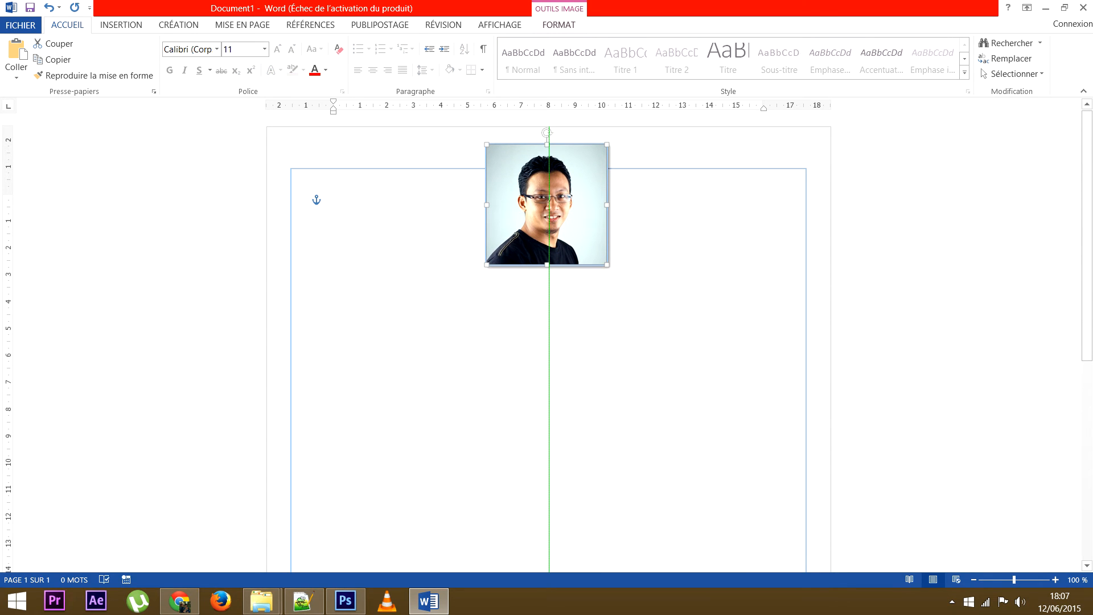
drag(547, 205, 549, 207)
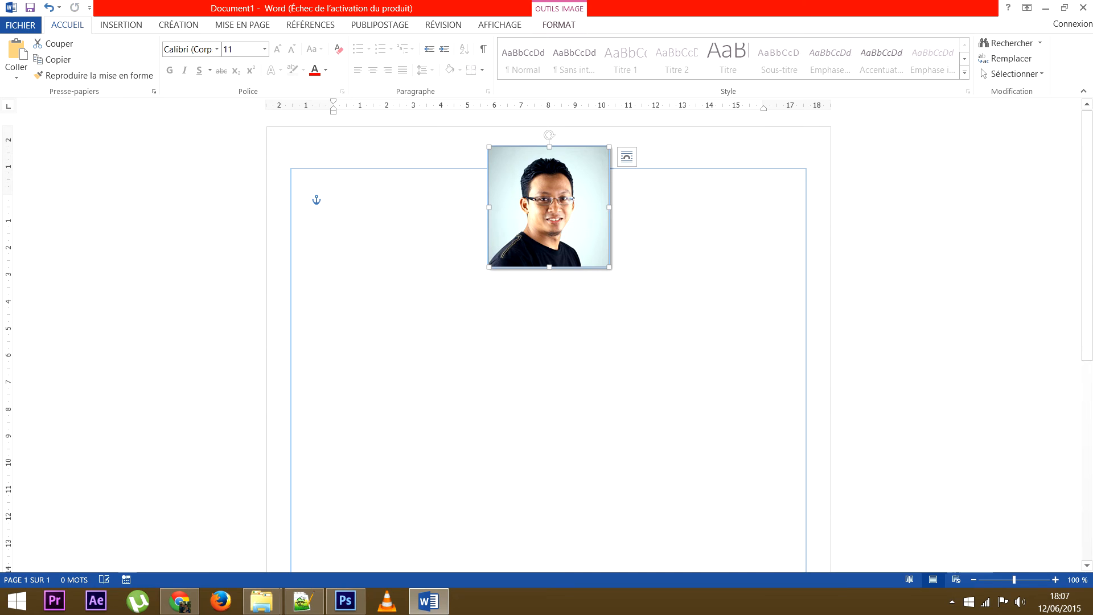
click(643, 319)
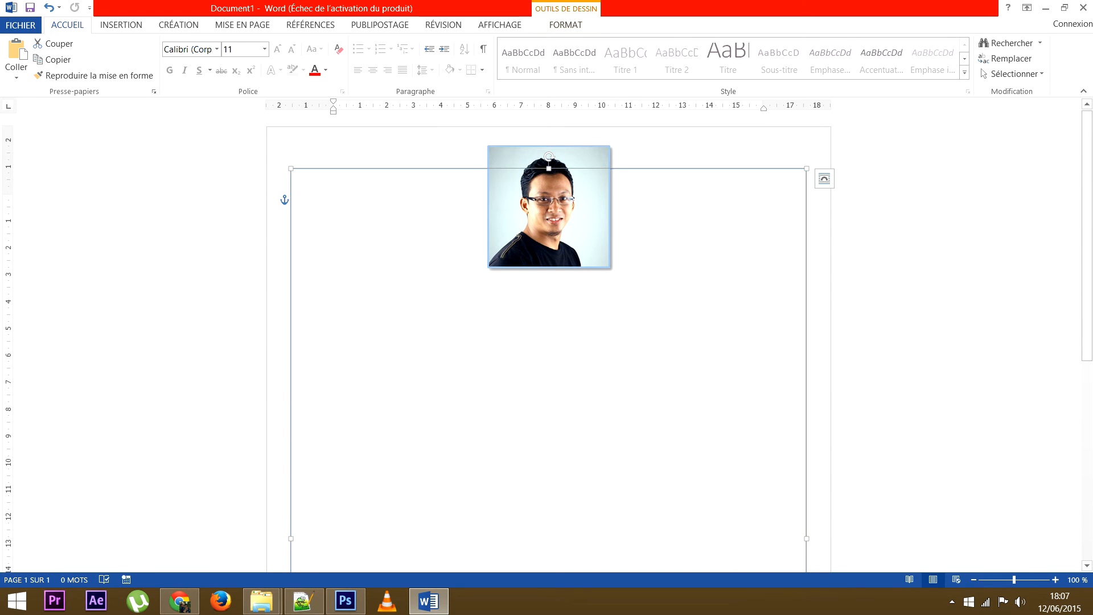
Apply the first Externe outer shadow preset to the large white rectangle.
click(565, 25)
click(882, 58)
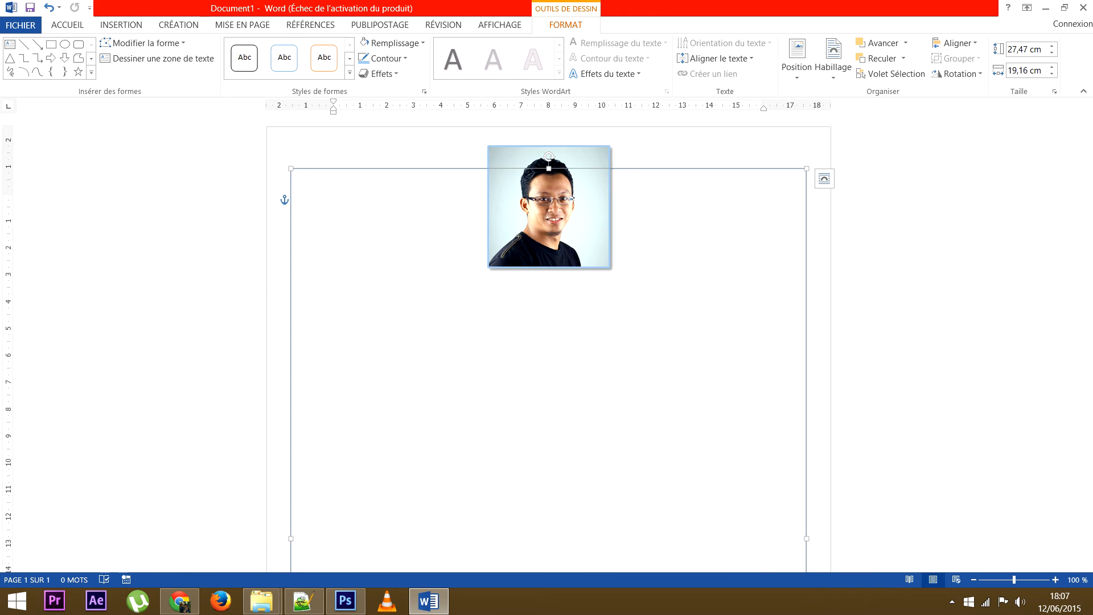
click(379, 74)
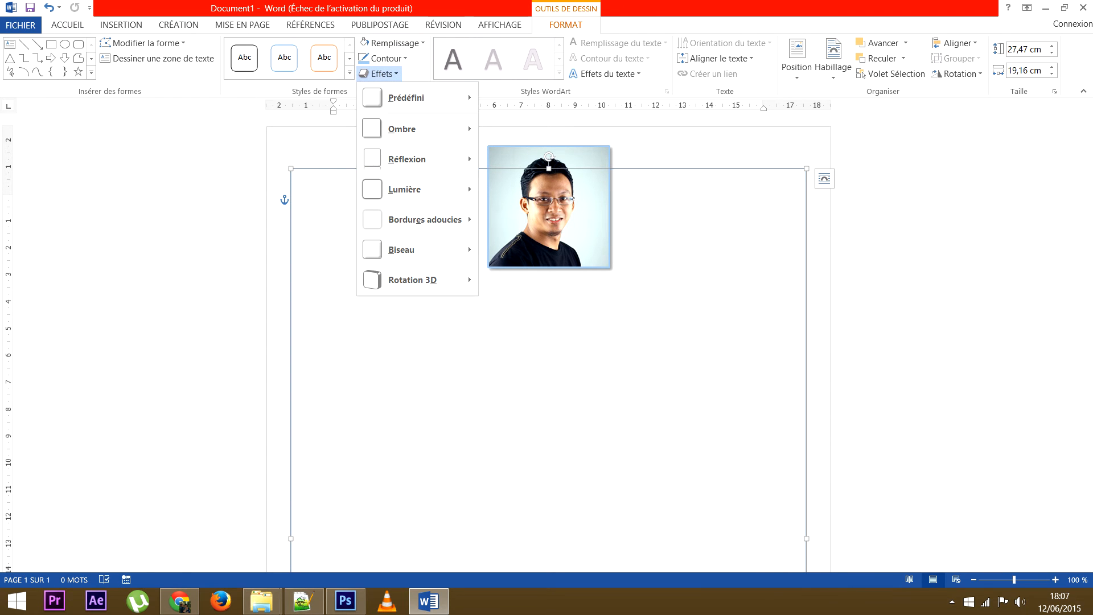
mouse_move(410, 129)
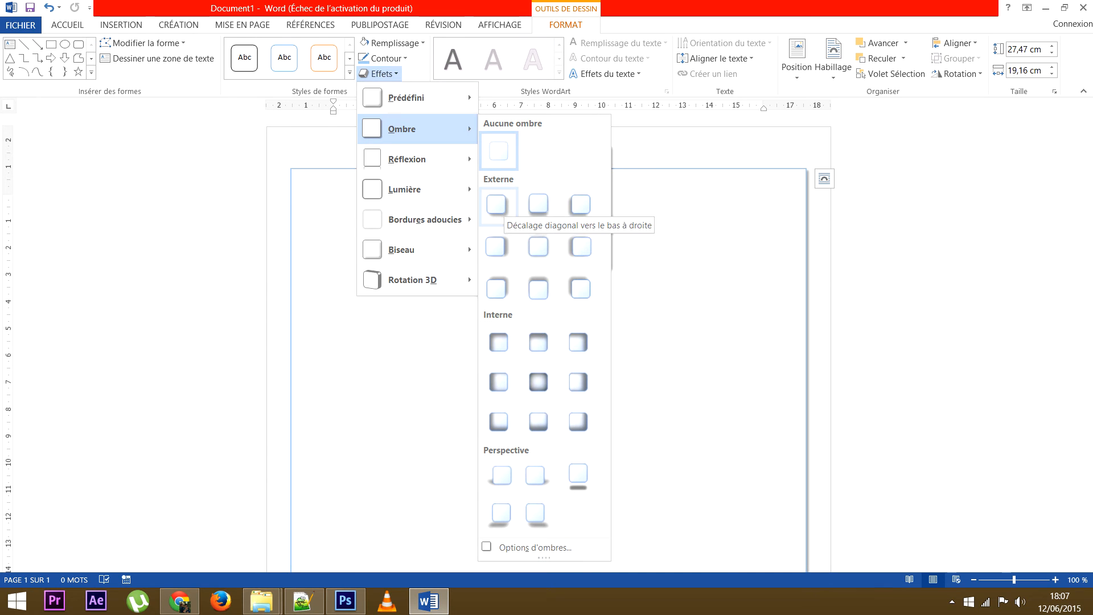
click(497, 205)
scroll(546, 341, down, 1)
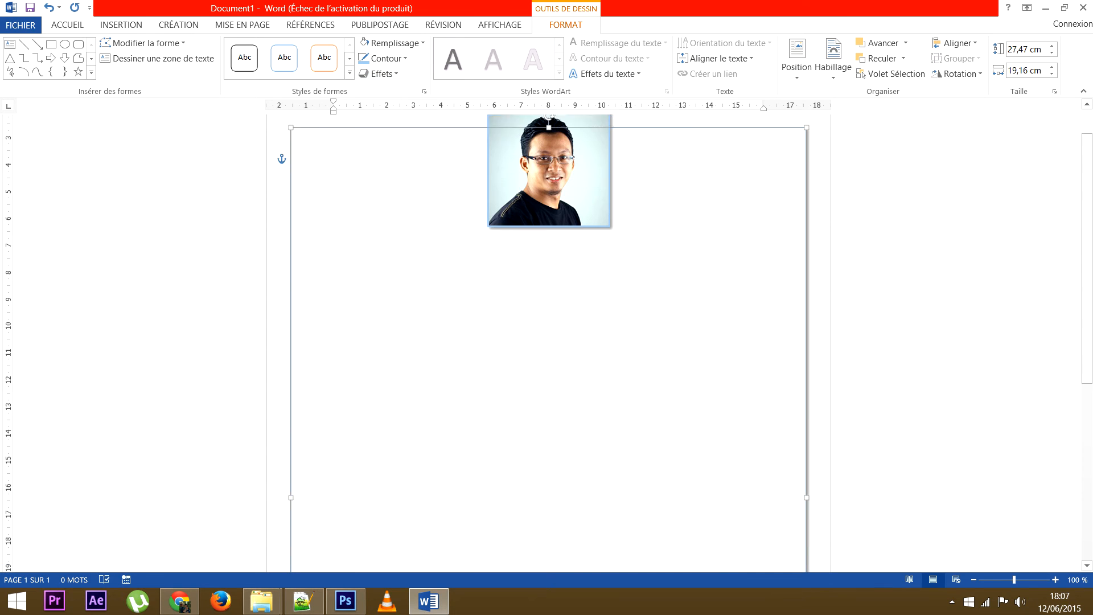
scroll(546, 341, down, 5)
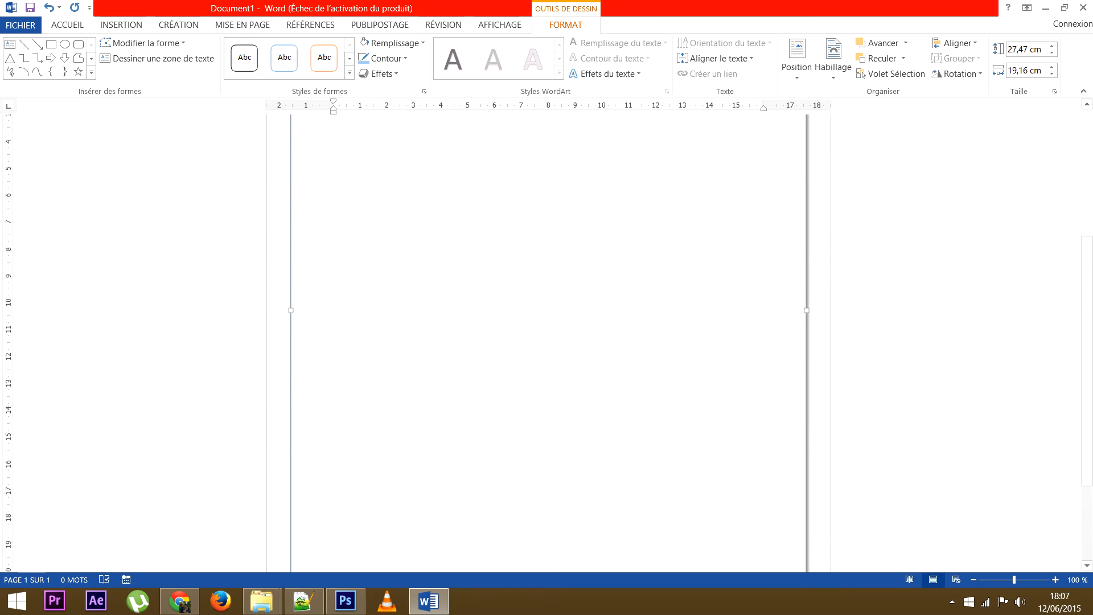
scroll(547, 342, up, 5)
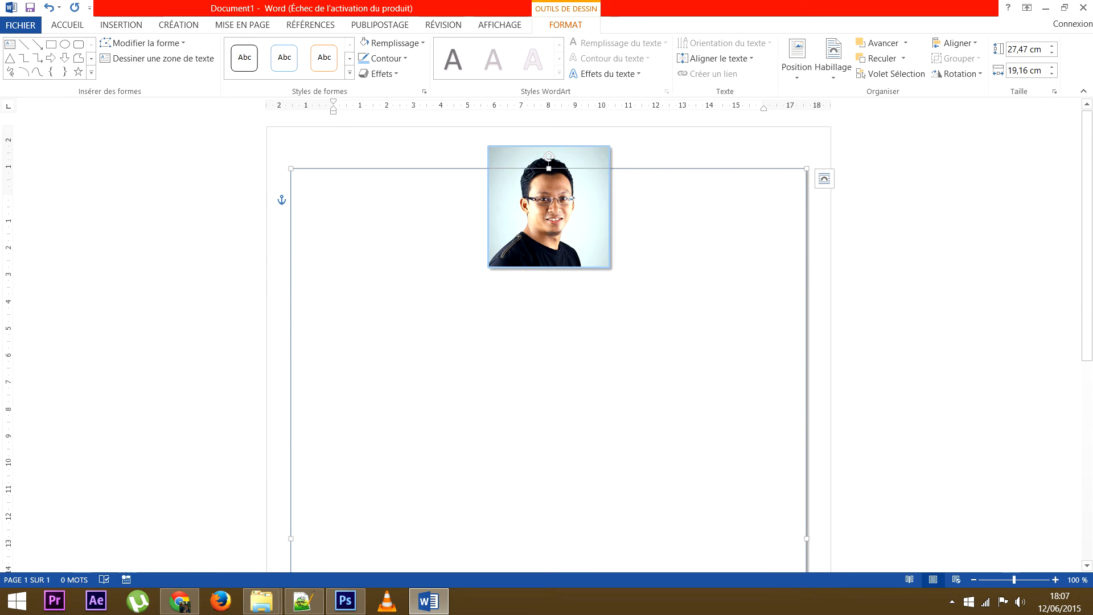
click(333, 200)
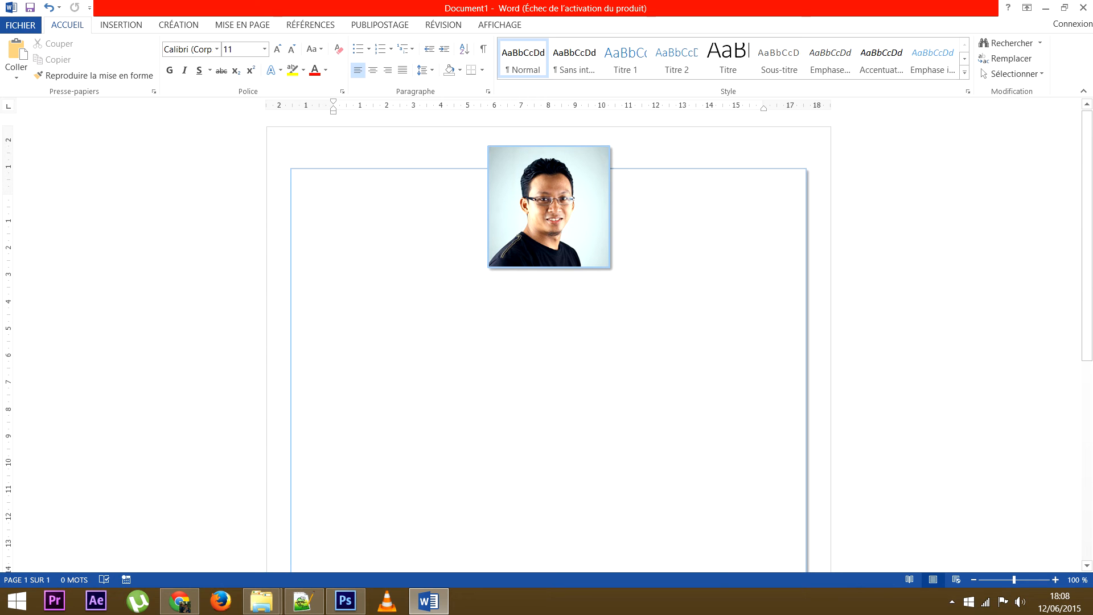
Apply the light grey page colour from Création > Couleur de page, then undo it.
click(243, 25)
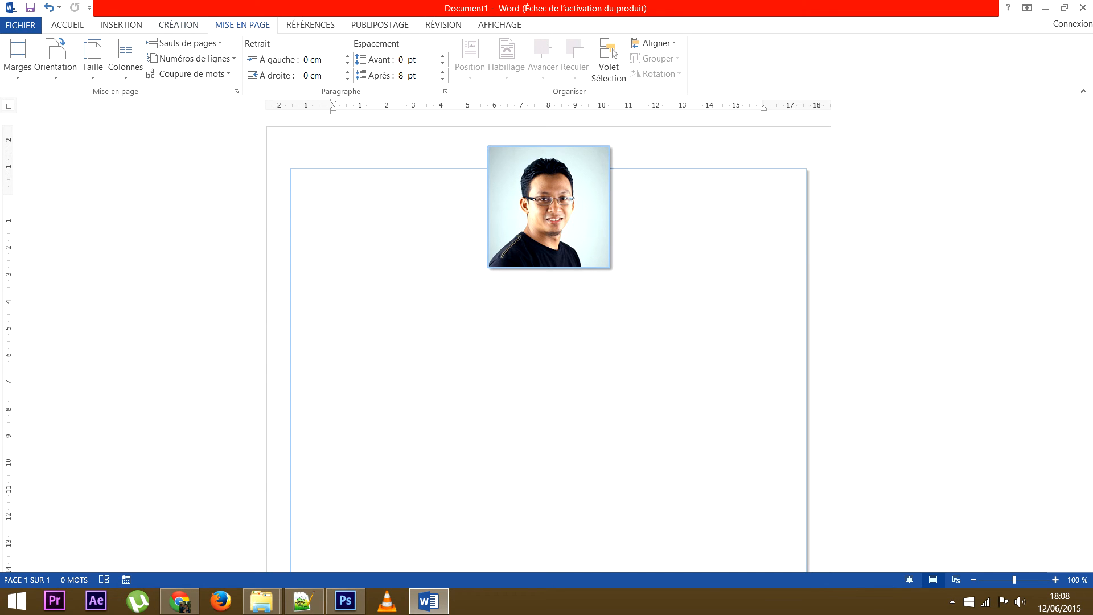
click(178, 25)
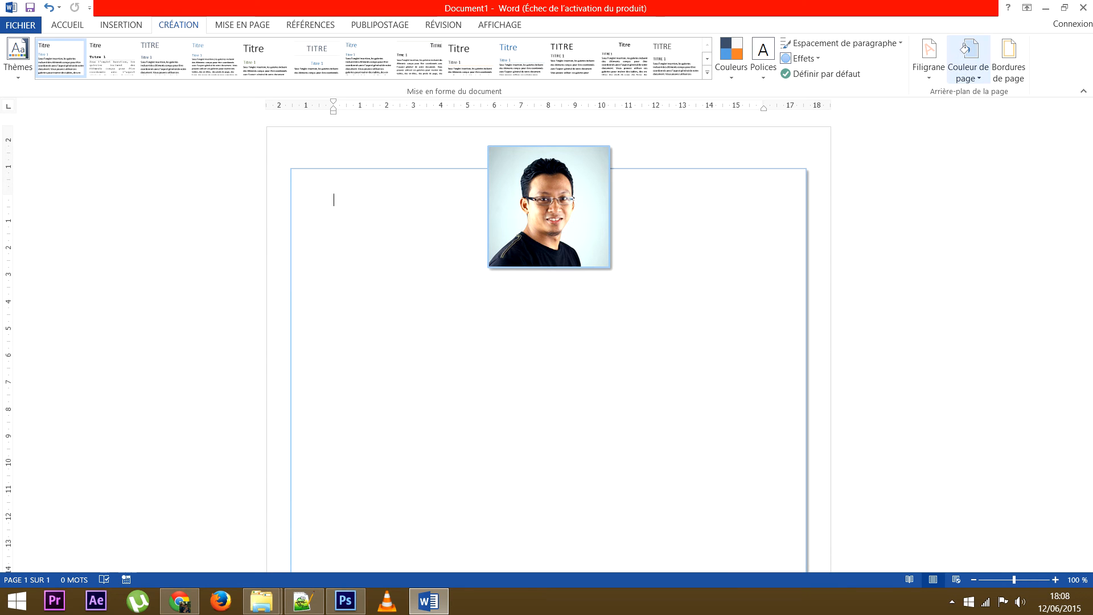
click(968, 63)
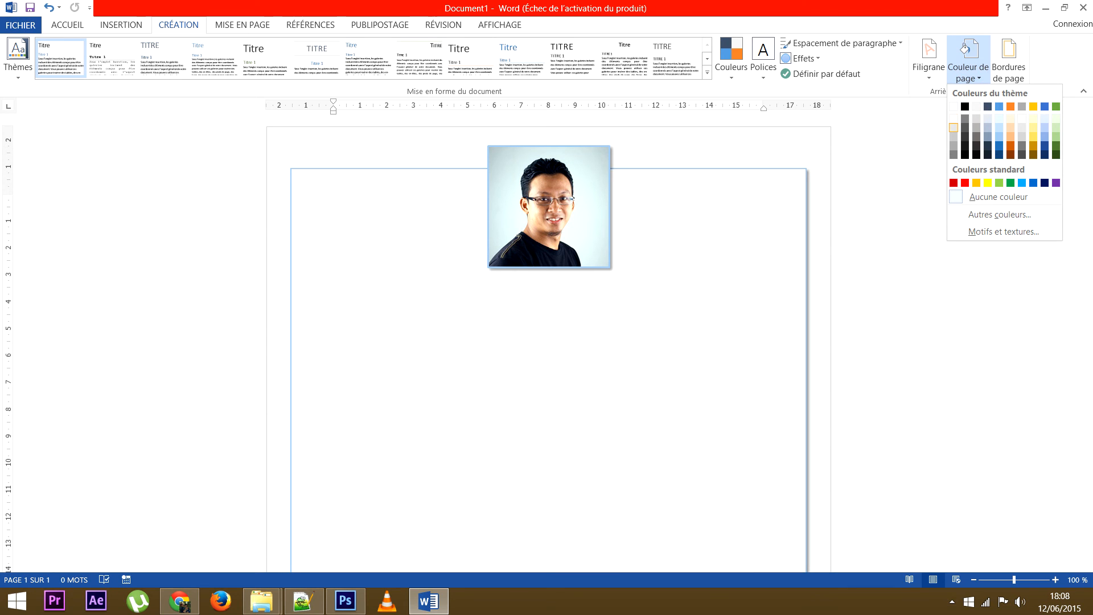
click(953, 127)
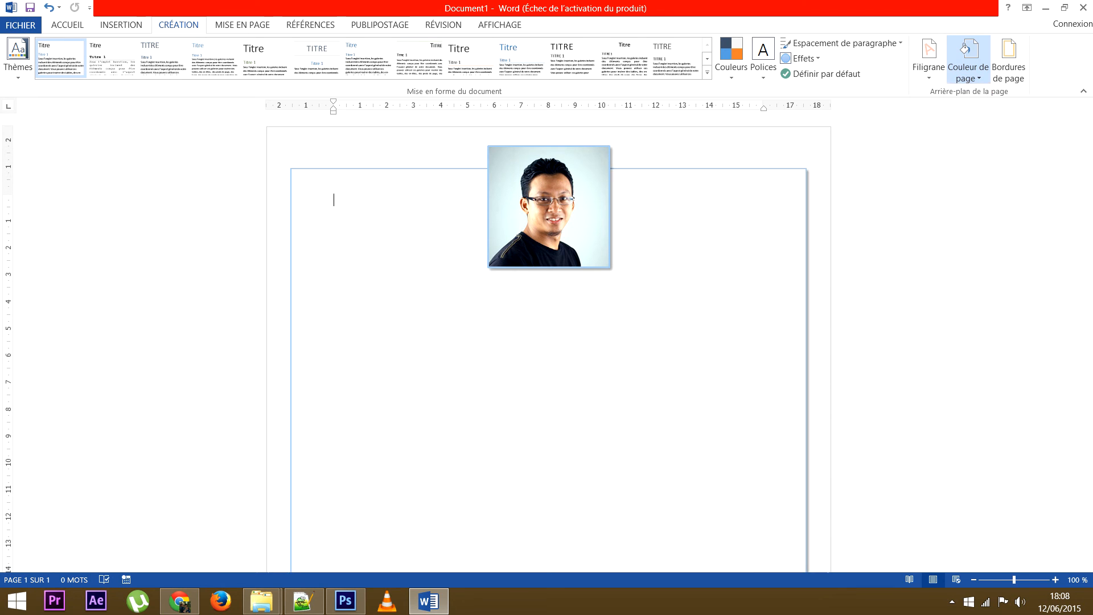
key(ctrl+z)
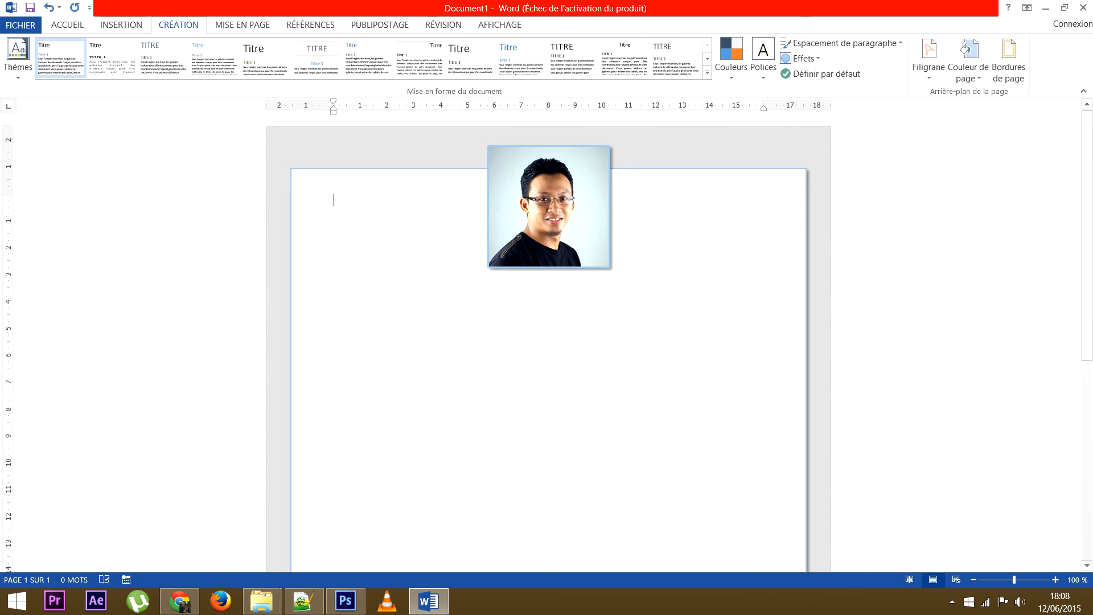
Preview the single A4 portrait page in Fichier > Imprimer, leaving 'Imprimer toutes les pages' unchanged.
click(20, 25)
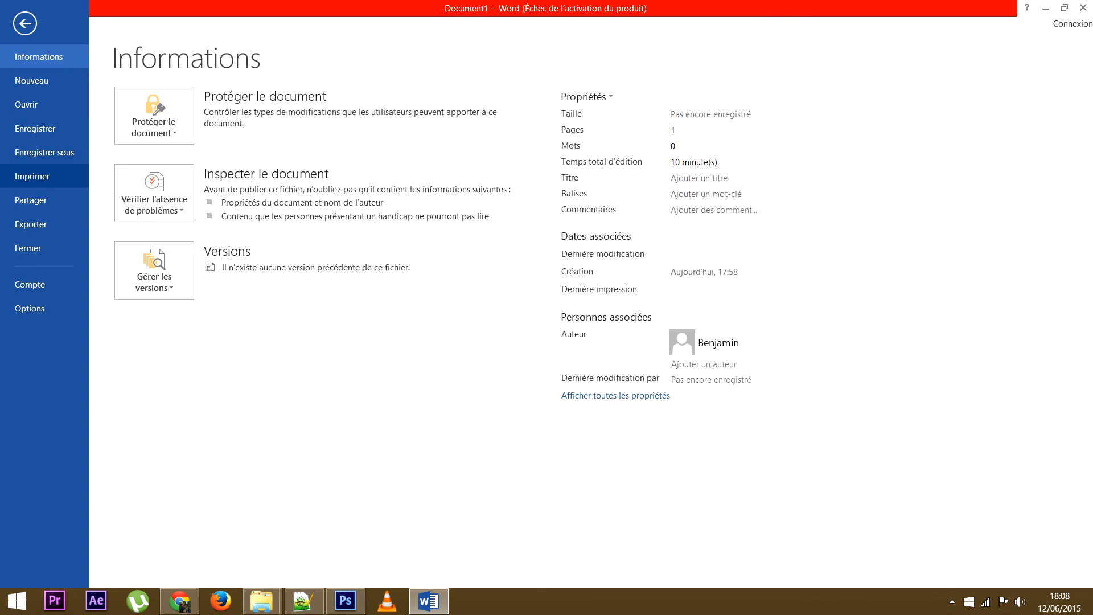
click(32, 176)
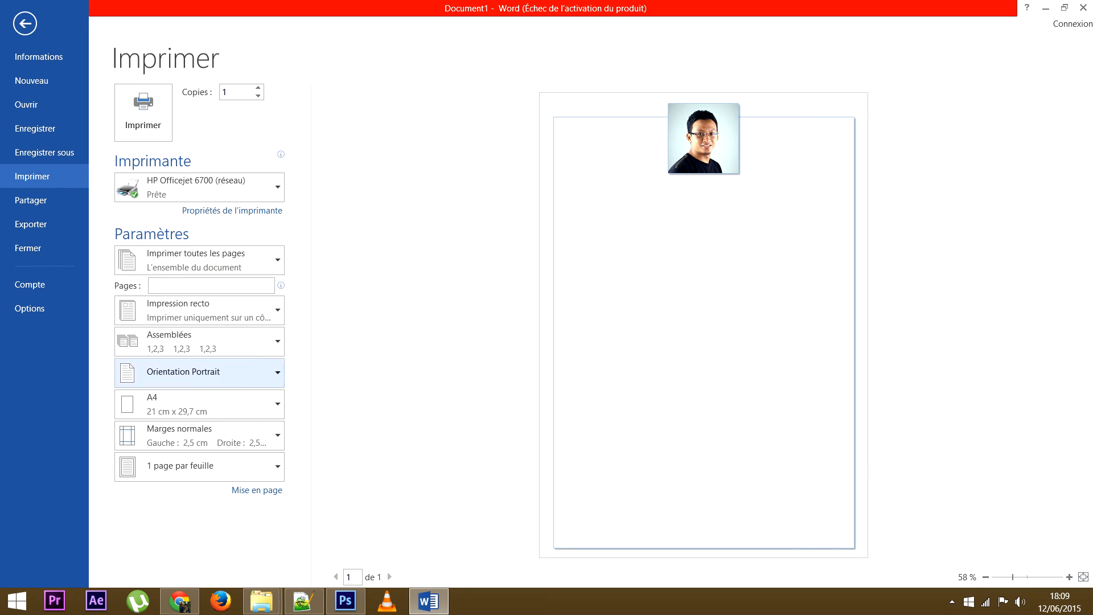
click(199, 260)
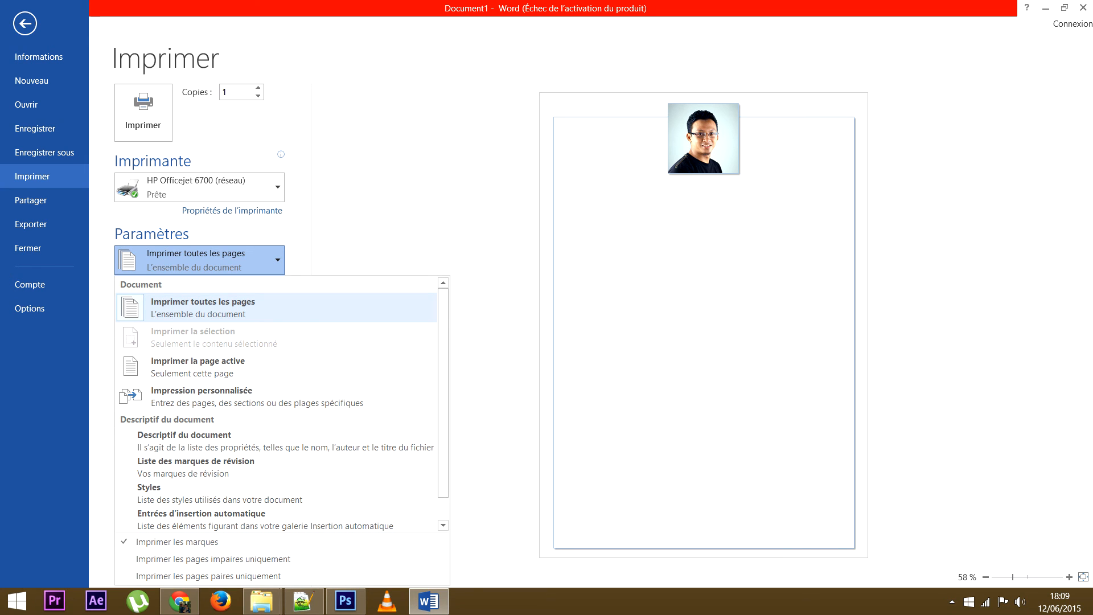
click(199, 259)
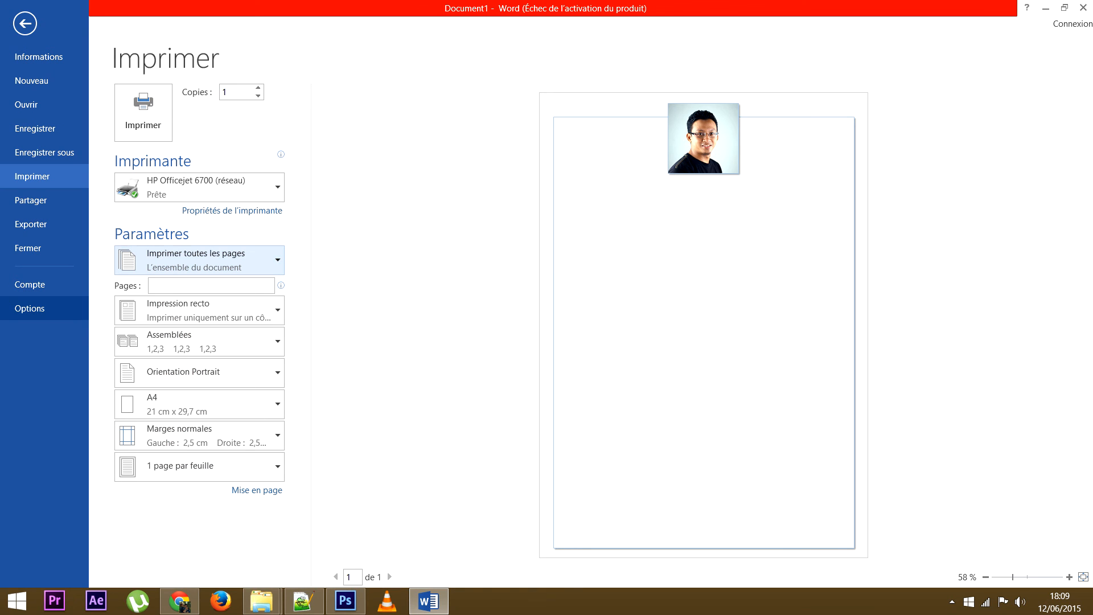
click(30, 308)
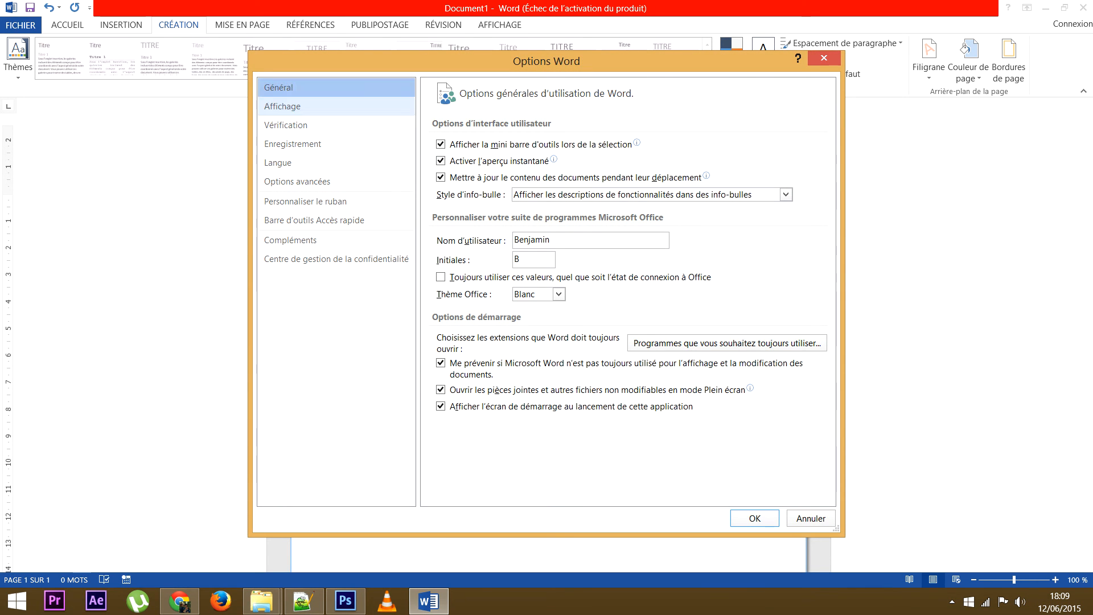
In the Affichage options, check 'Imprimer les couleurs et images d'arrière-plan' and confirm.
click(335, 106)
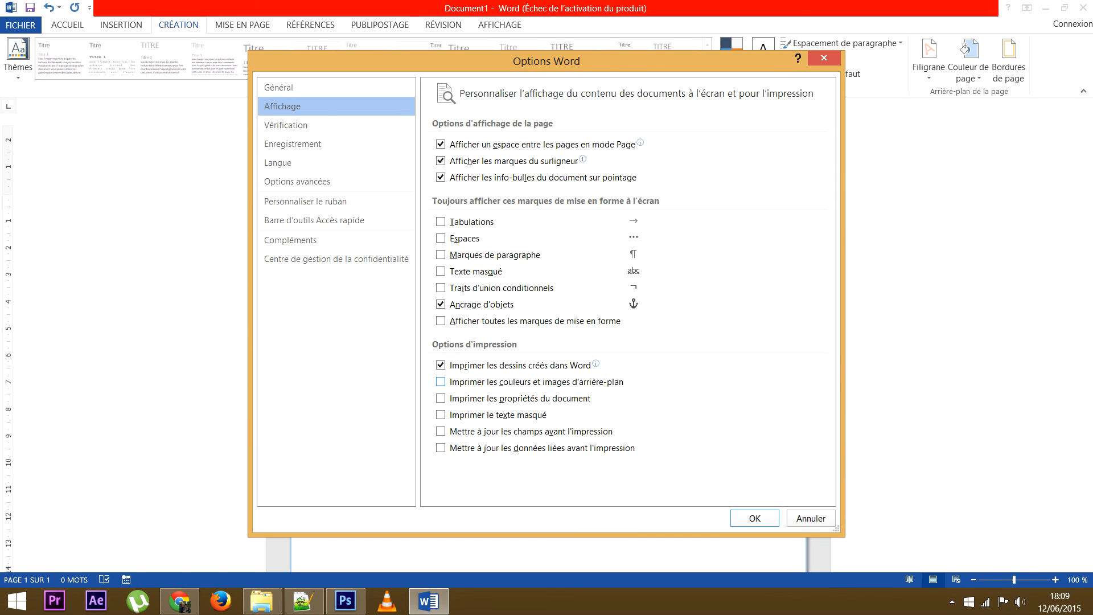
click(439, 382)
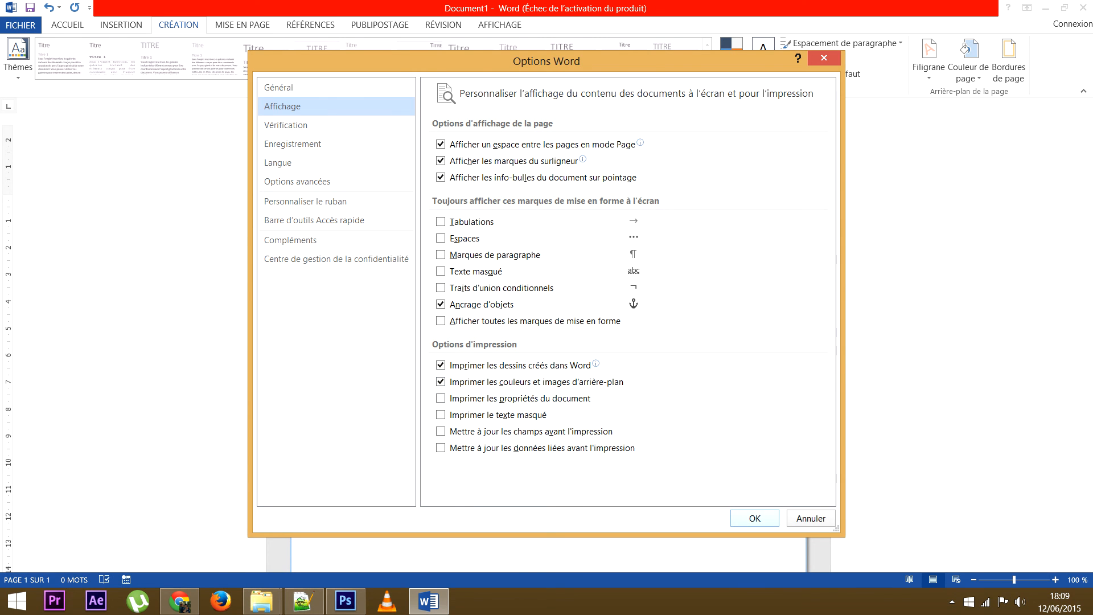
key(Return)
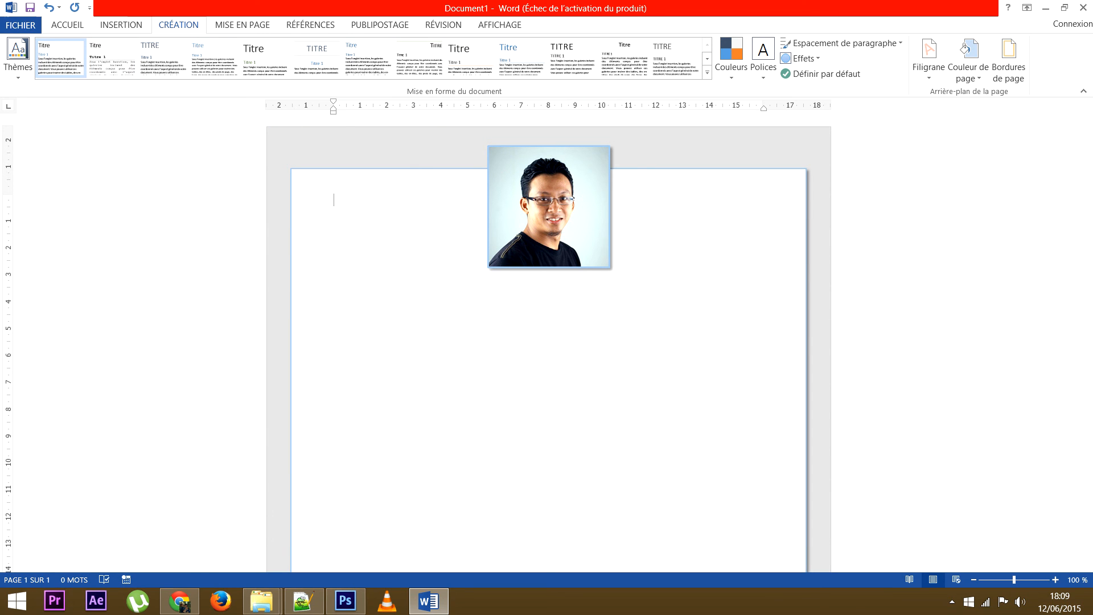
Reopen Word Options from the File view to verify the Affichage setting stayed checked, then close.
click(20, 24)
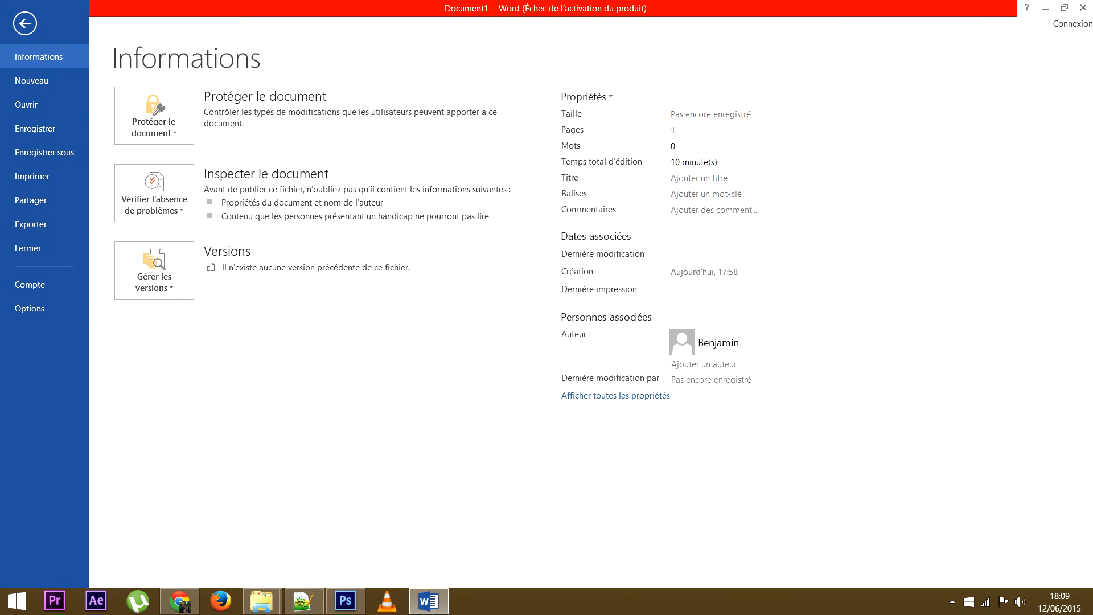
click(30, 308)
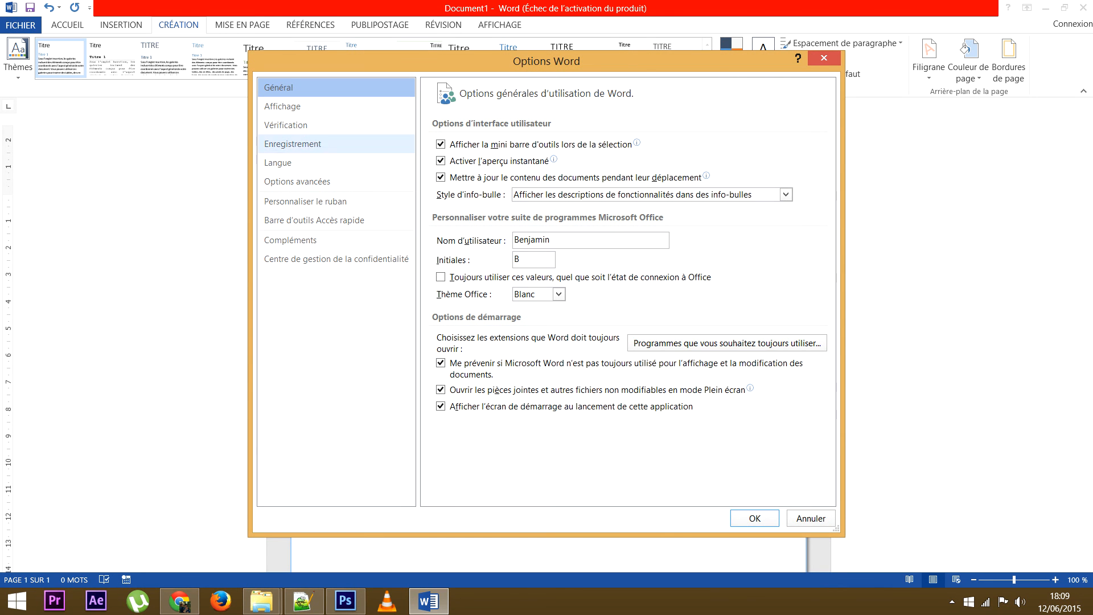
click(301, 107)
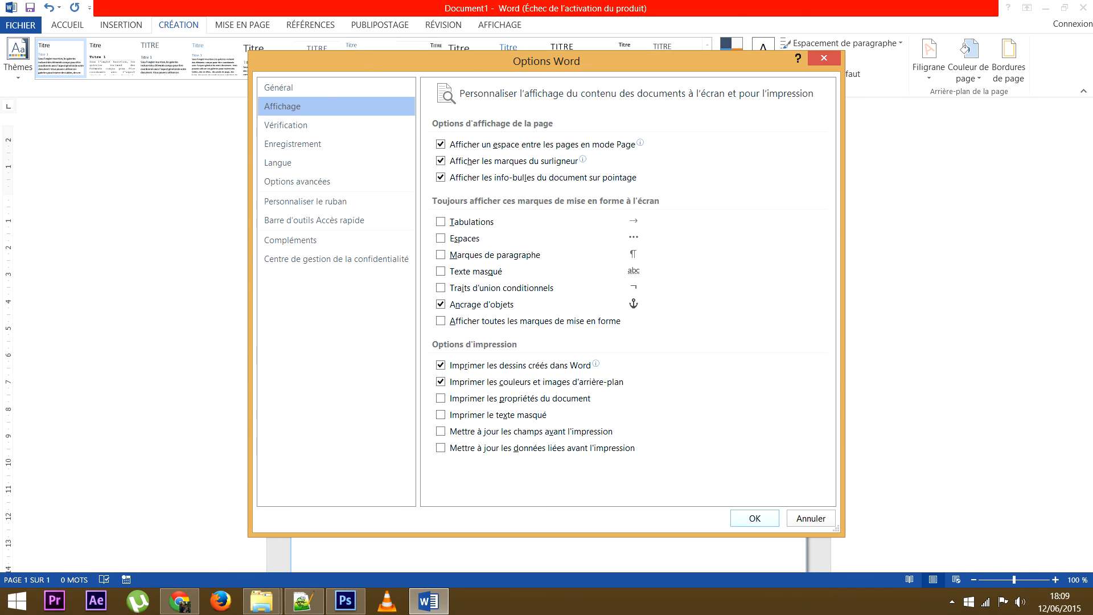
click(754, 518)
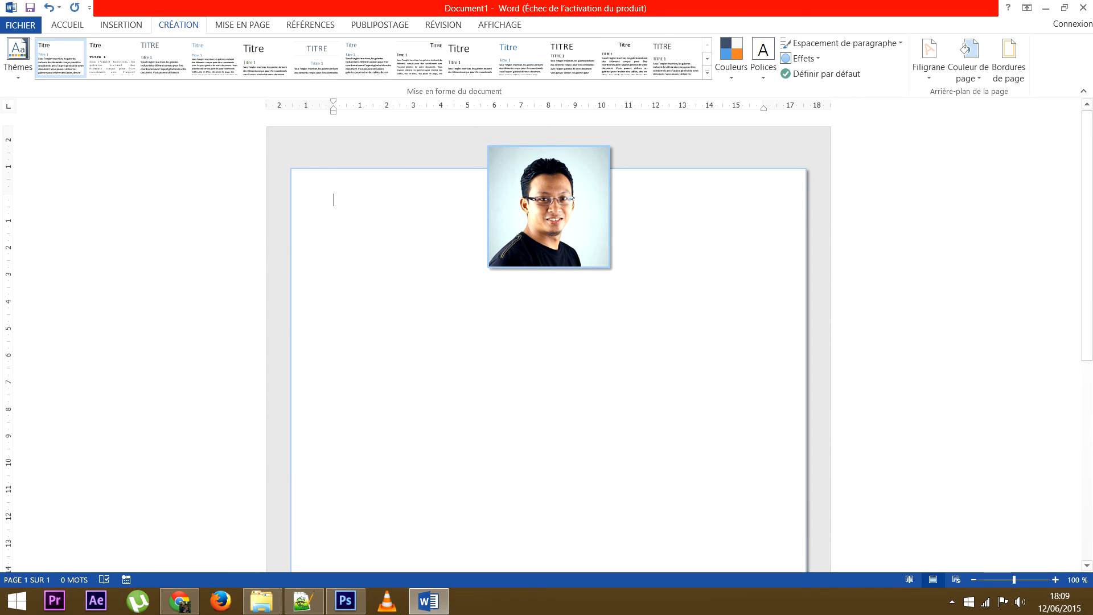